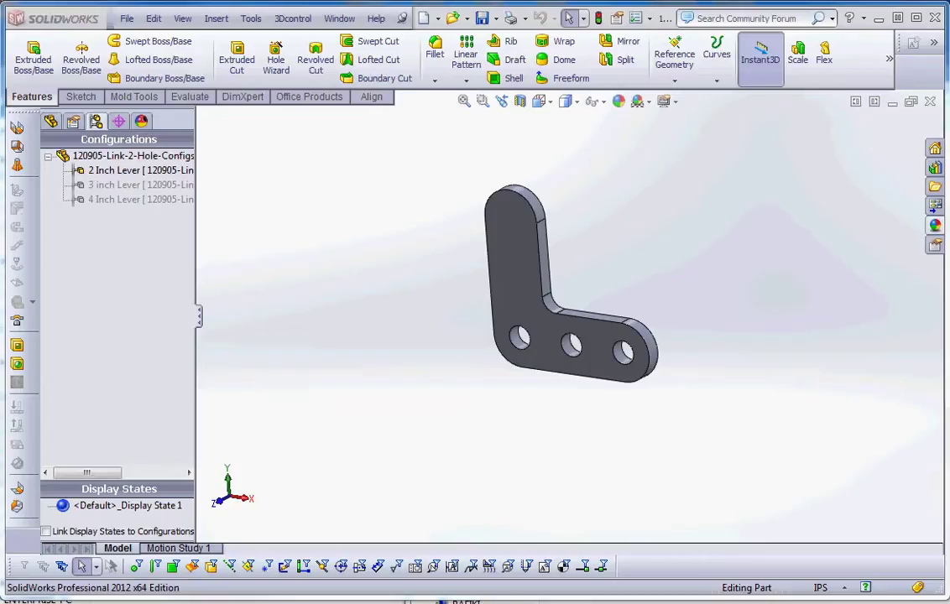
click(120, 170)
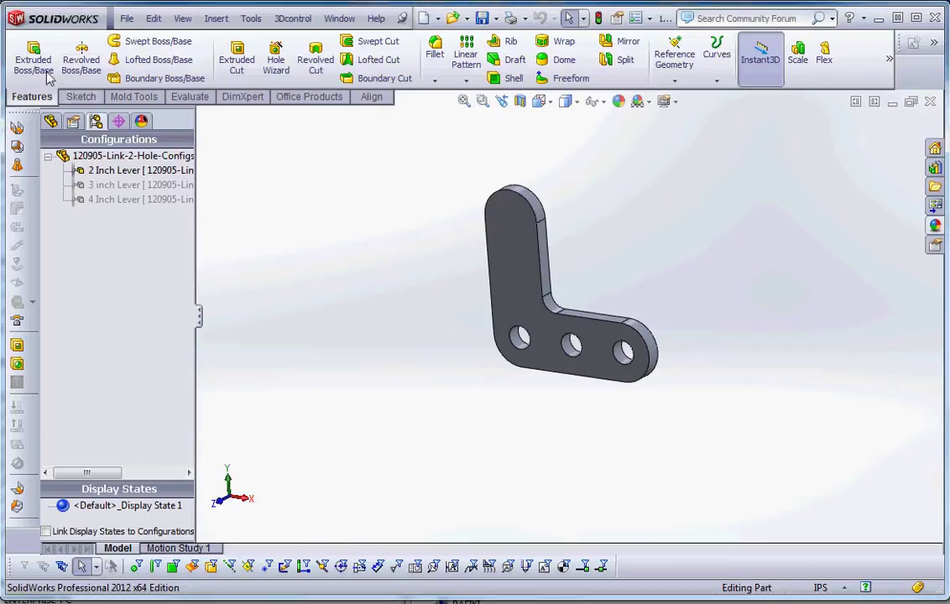
click(51, 122)
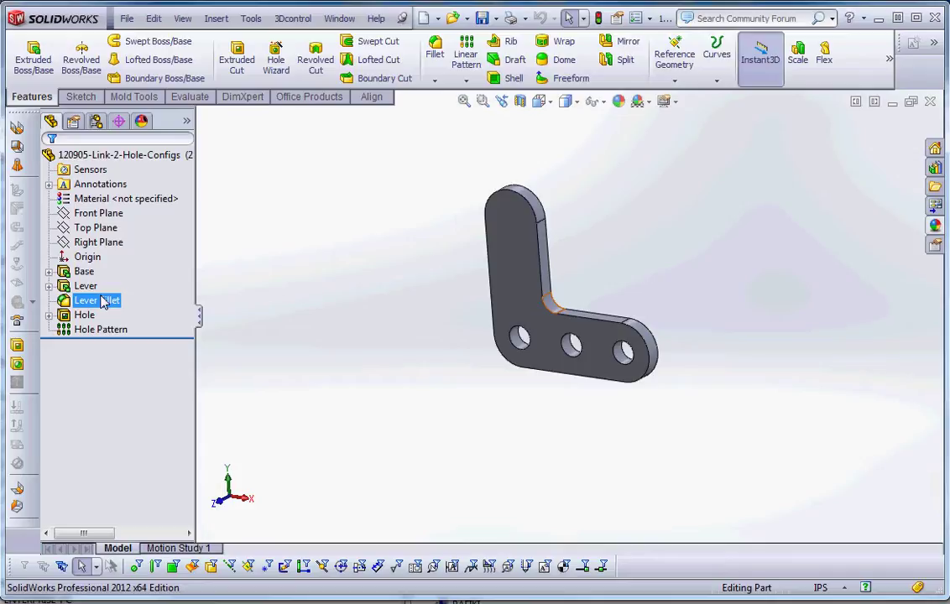
click(96, 121)
right_click(109, 171)
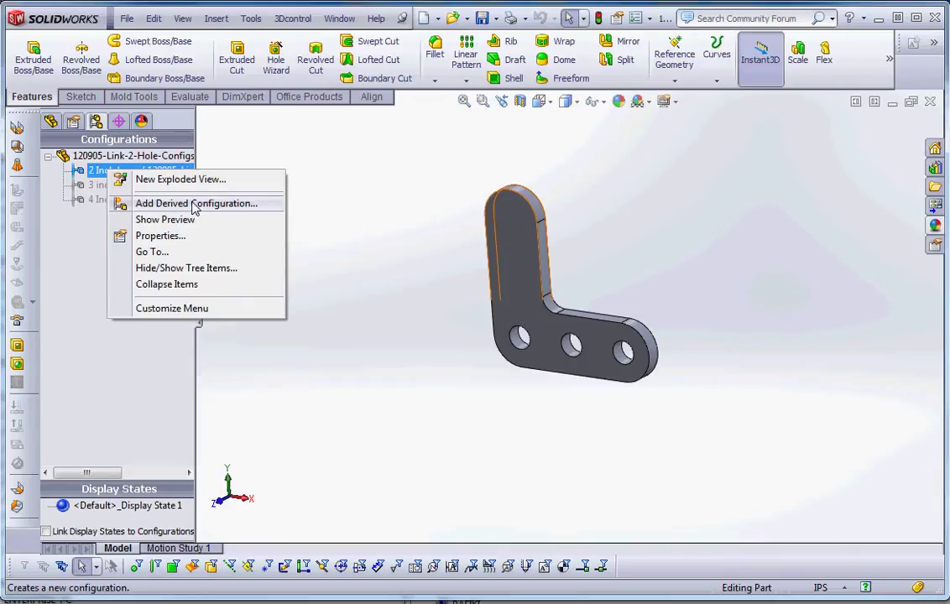
click(206, 148)
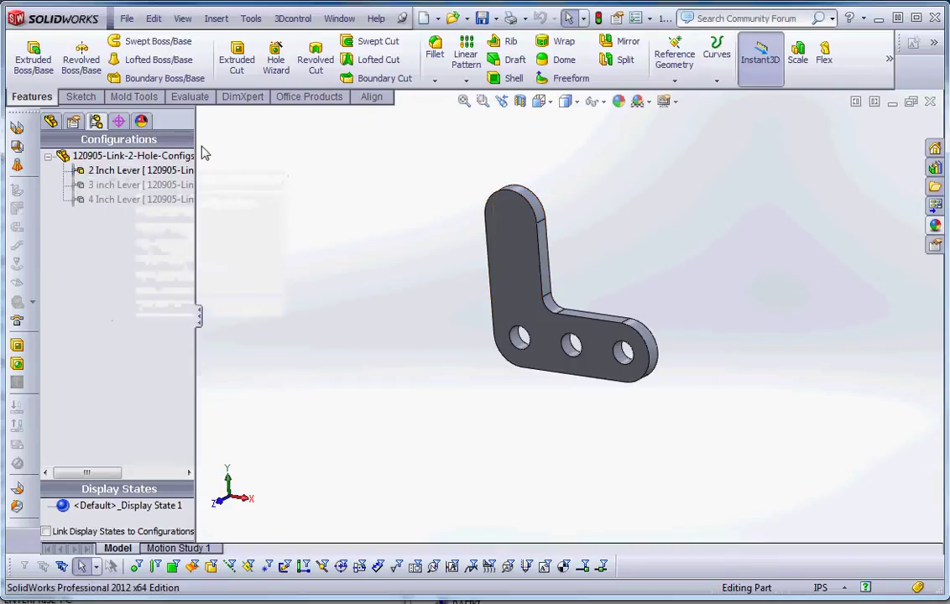
right_click(126, 159)
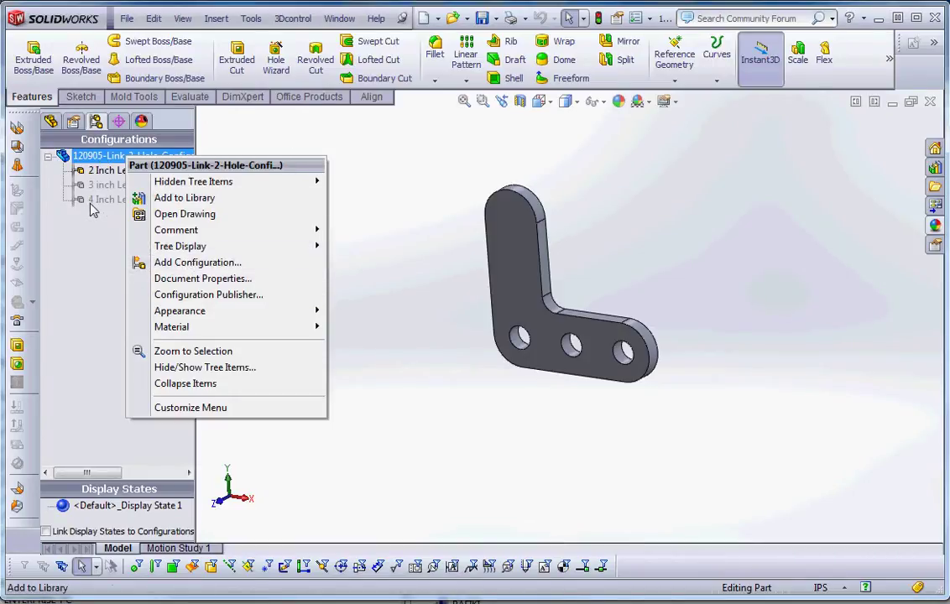
click(120, 172)
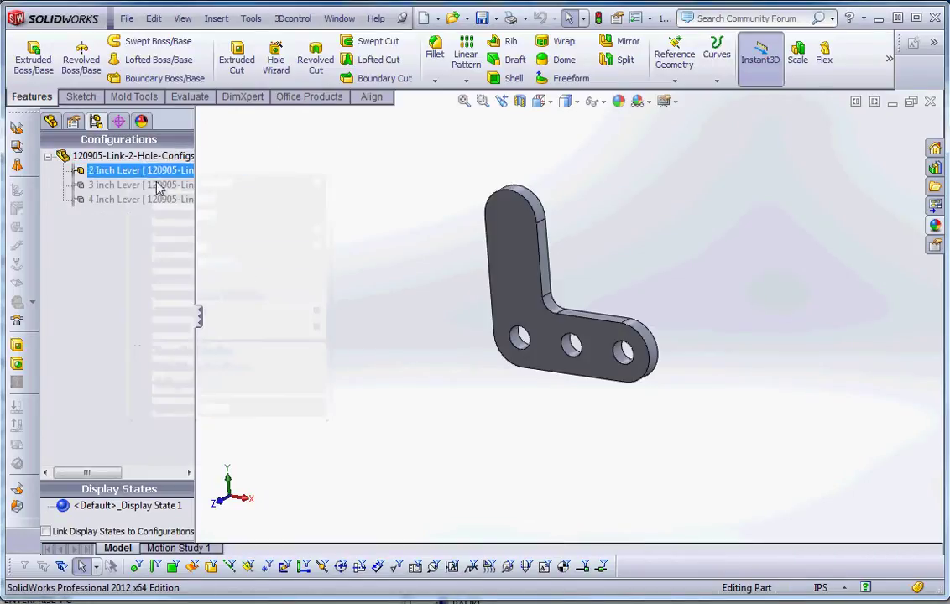
Add a derived configuration under 2 Inch Lever named "2 Inch no Lever" with the description "2 INCH NO LEVER".
right_click(108, 176)
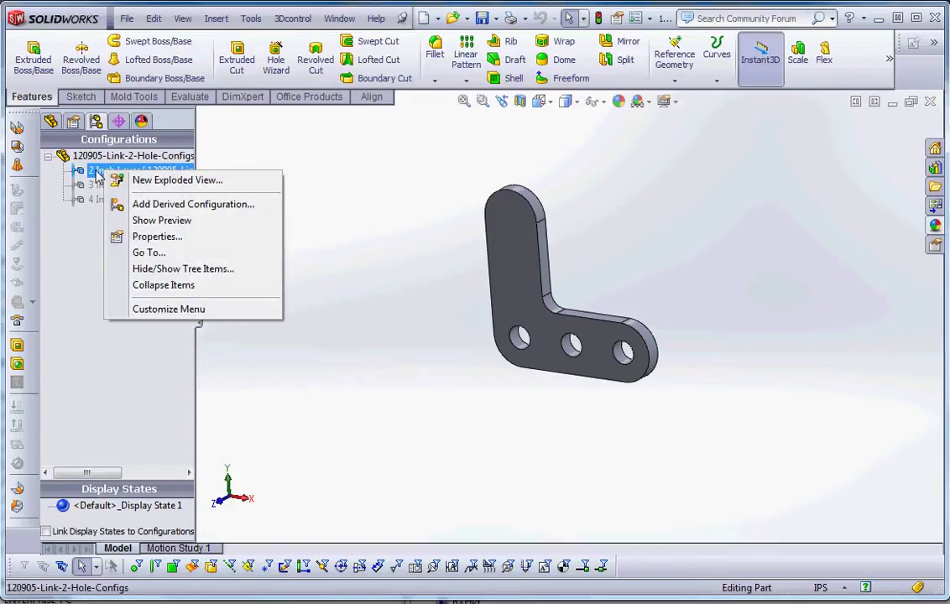
click(168, 205)
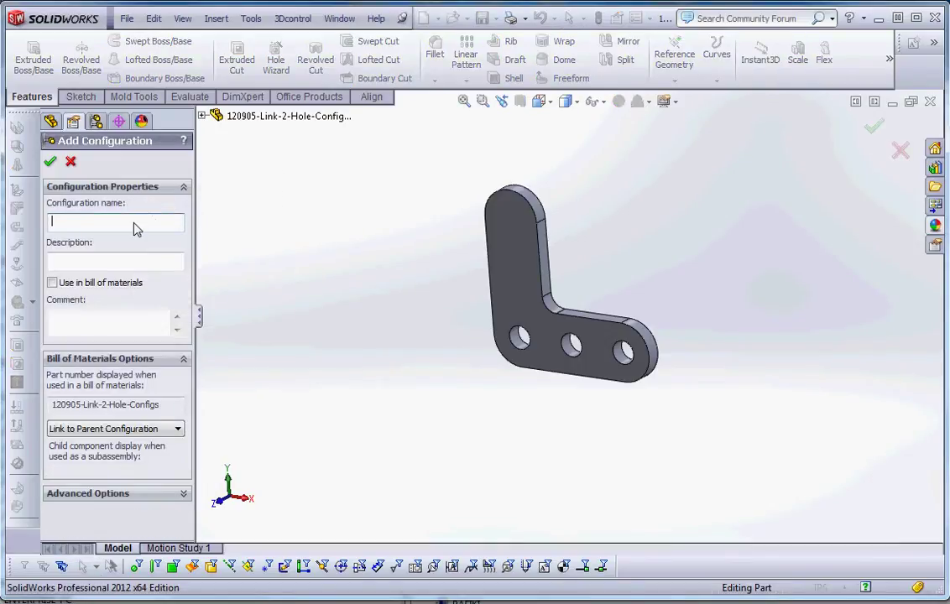
text(2 Inch)
click(76, 262)
text(2 INC)
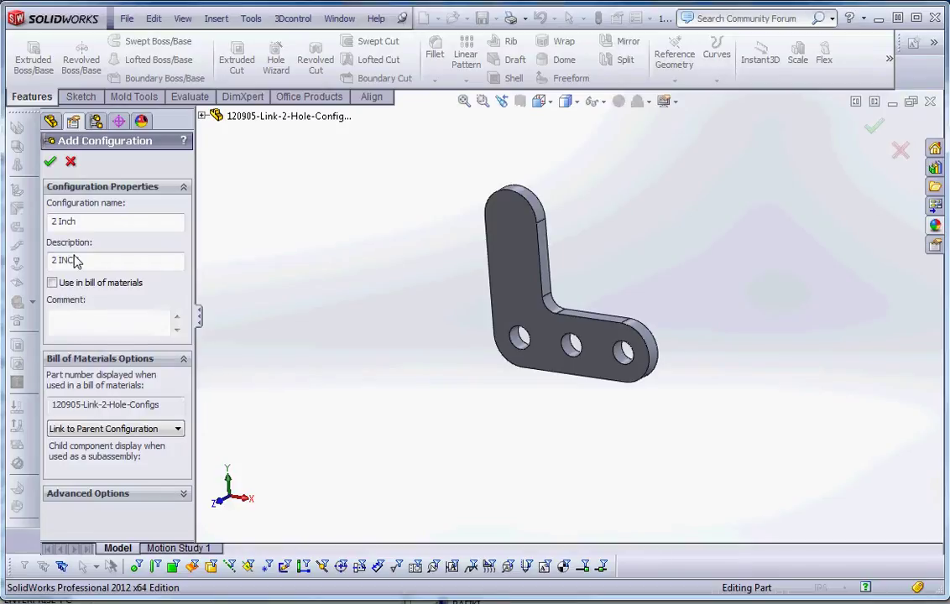
text(H)
click(97, 225)
text(no Lever)
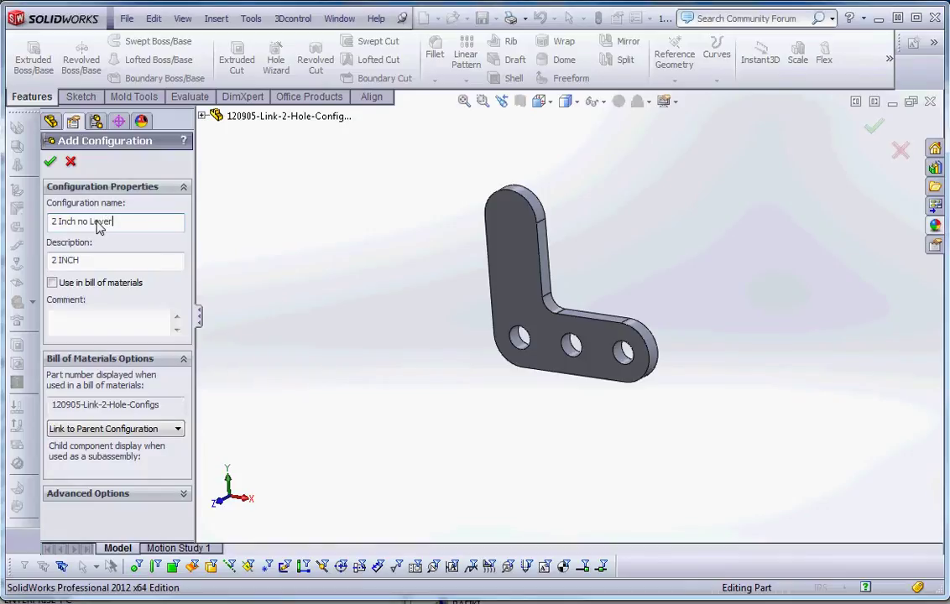
click(115, 263)
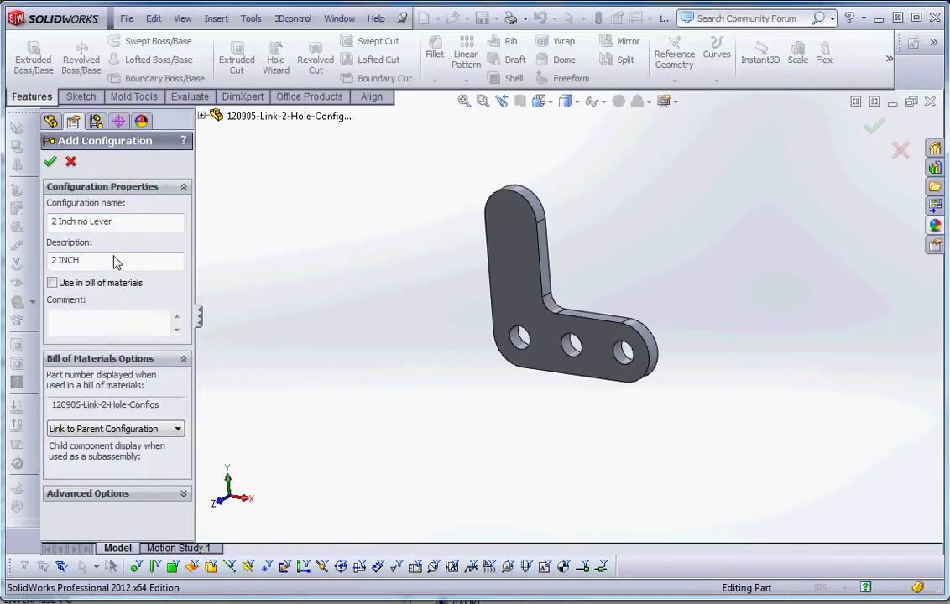
text(NO LEVER)
click(50, 163)
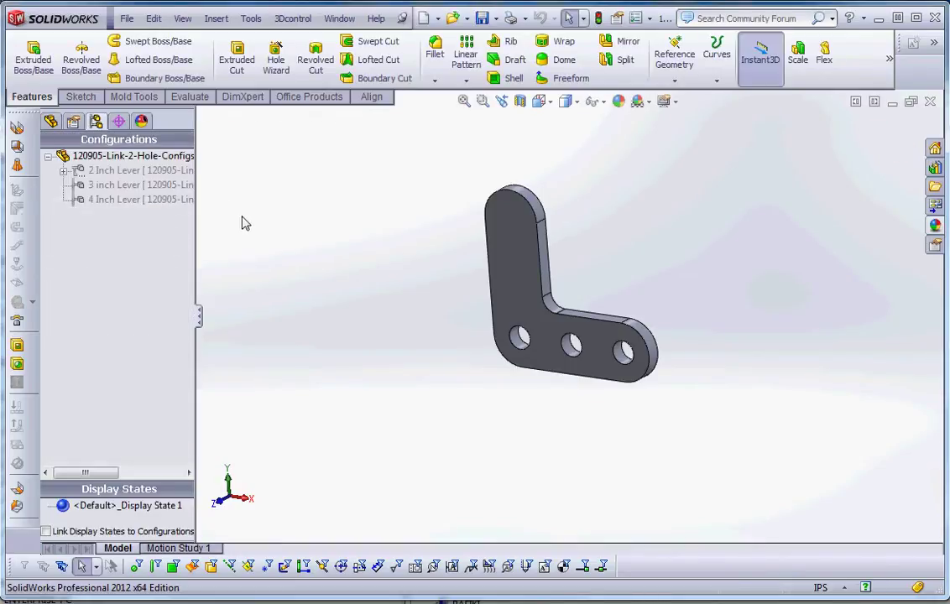
Activate the parent 2 Inch Lever configuration and check its feature list.
click(126, 170)
double_click(122, 184)
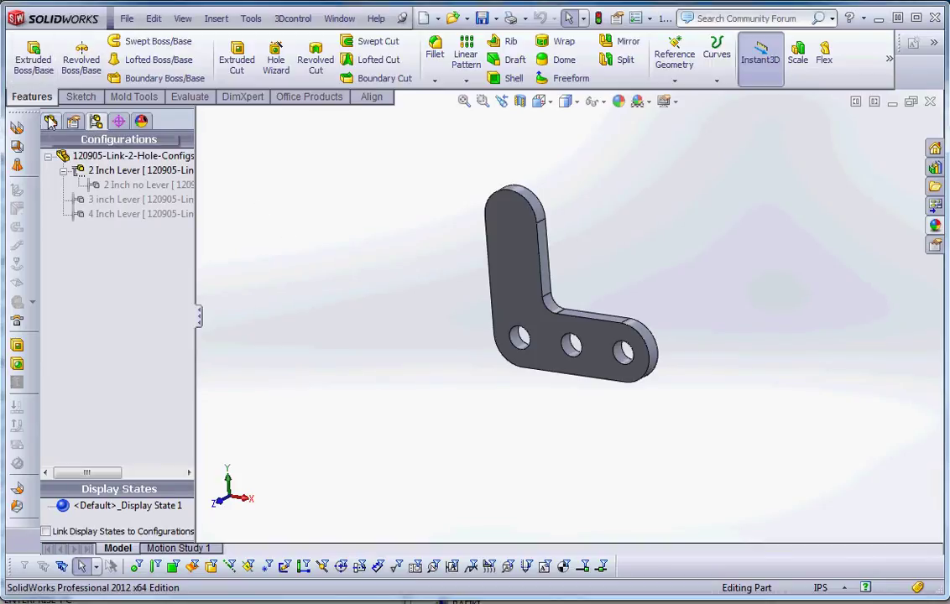
click(50, 123)
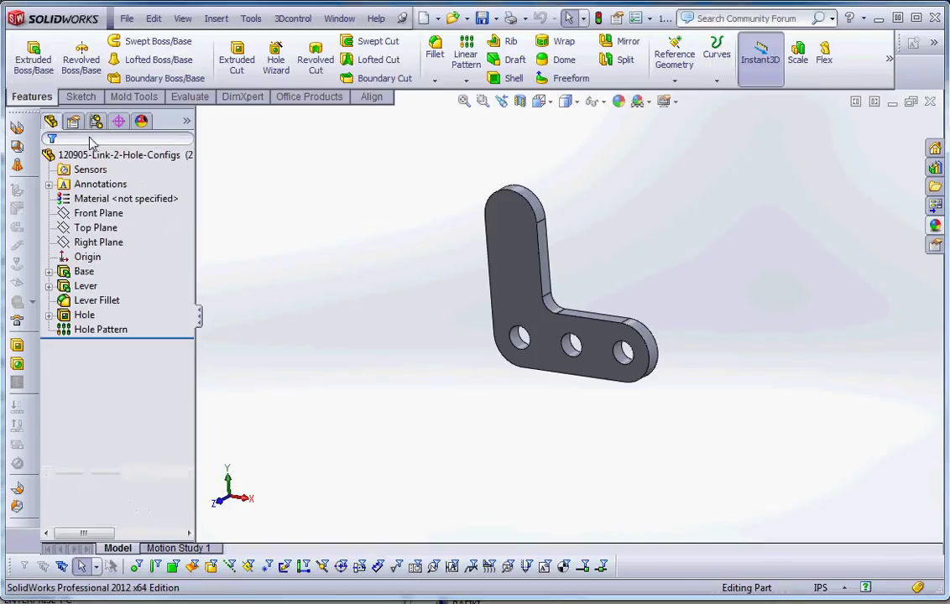
click(96, 122)
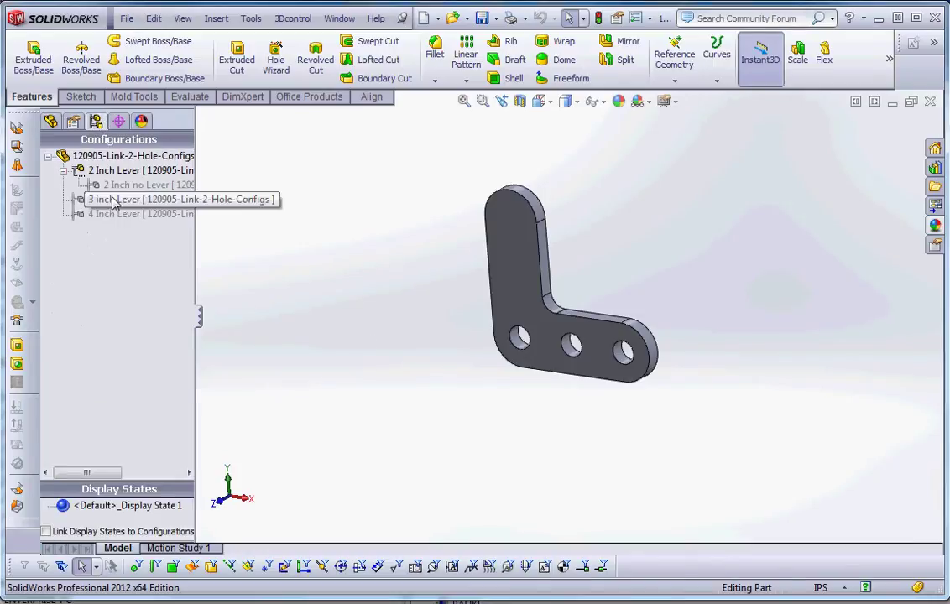
Activate the derived 2 Inch no Lever configuration and suppress its Lever feature.
double_click(134, 185)
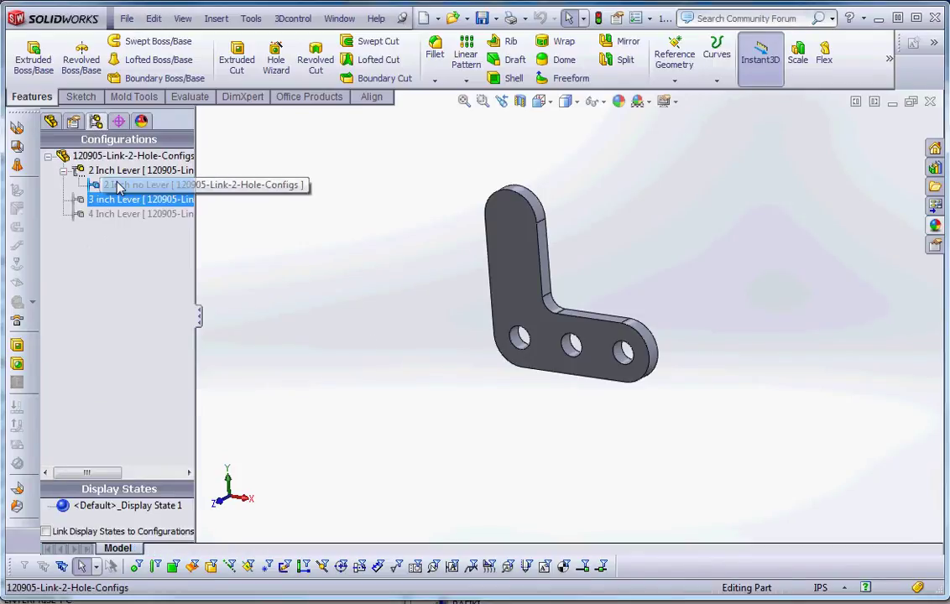
click(51, 121)
click(67, 286)
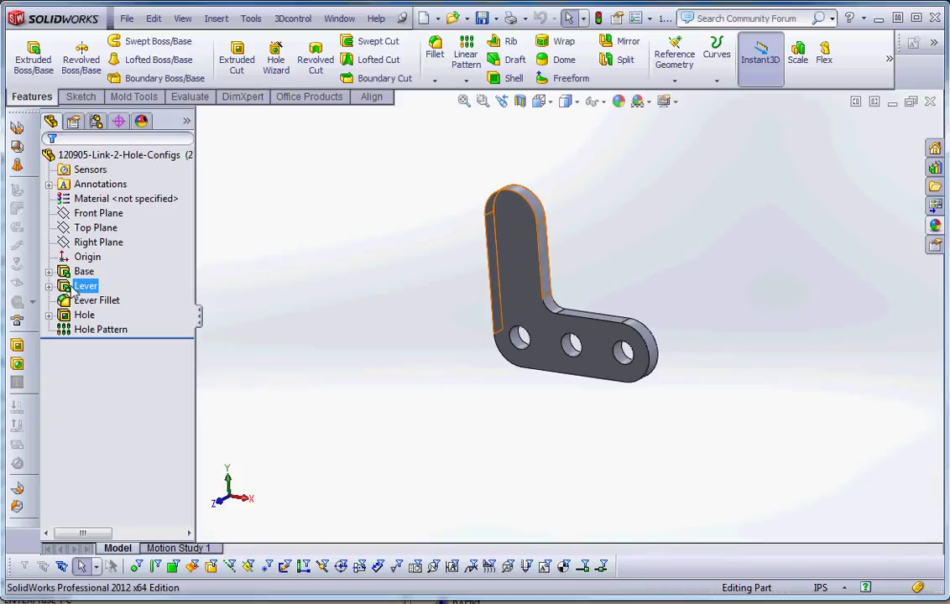
click(74, 288)
right_click(76, 287)
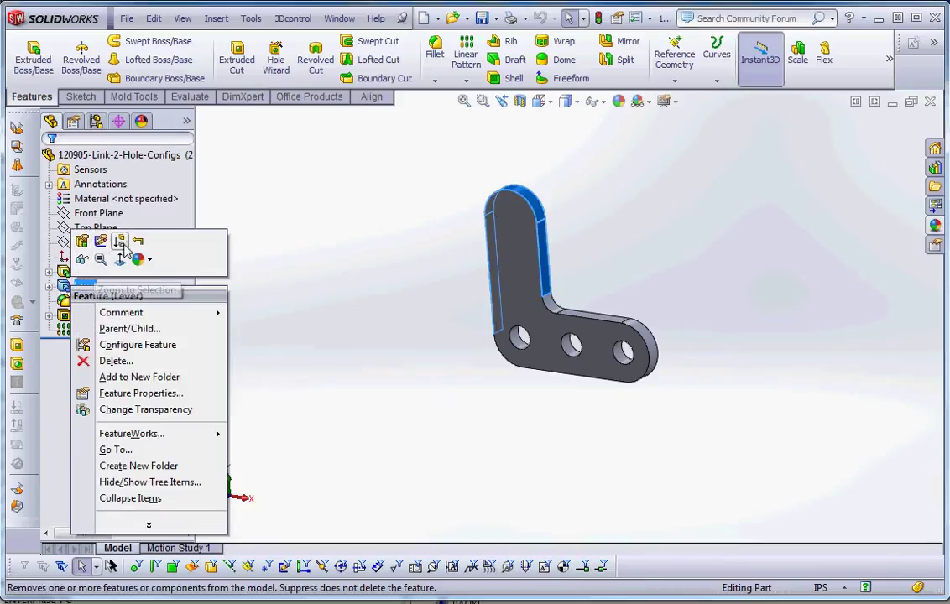
click(121, 243)
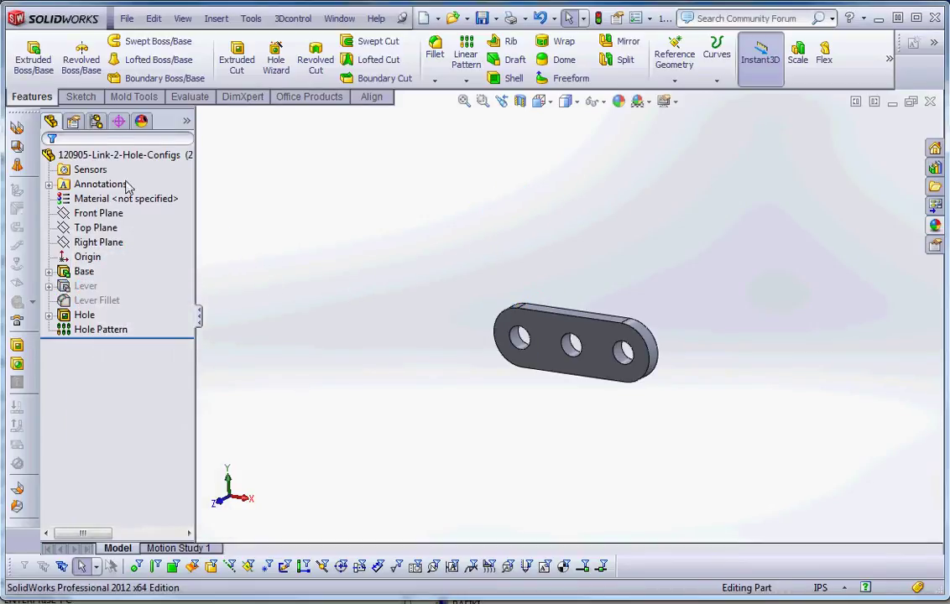
Show the 2 Inch Lever and 3 inch Lever configurations in turn to compare their geometry.
click(97, 122)
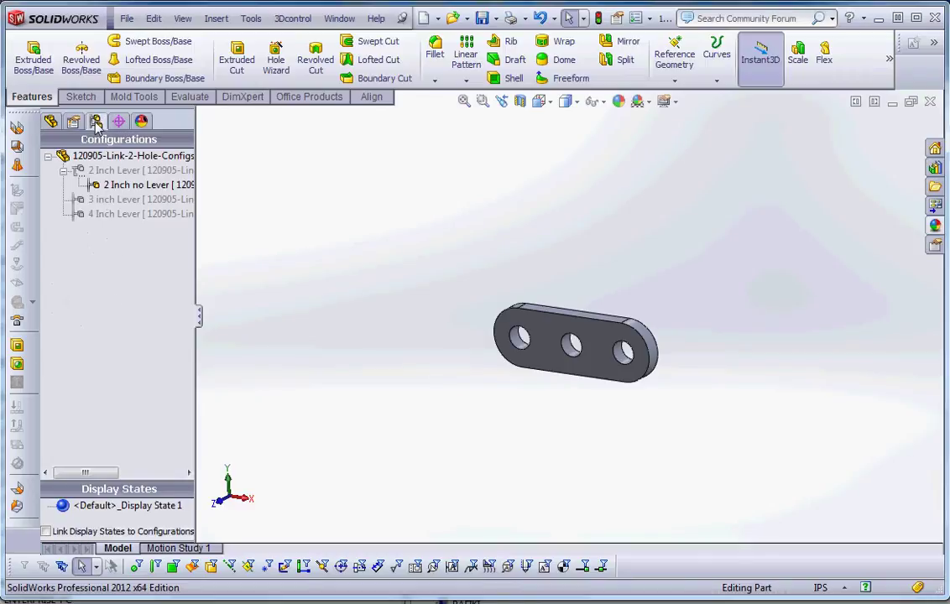
double_click(121, 171)
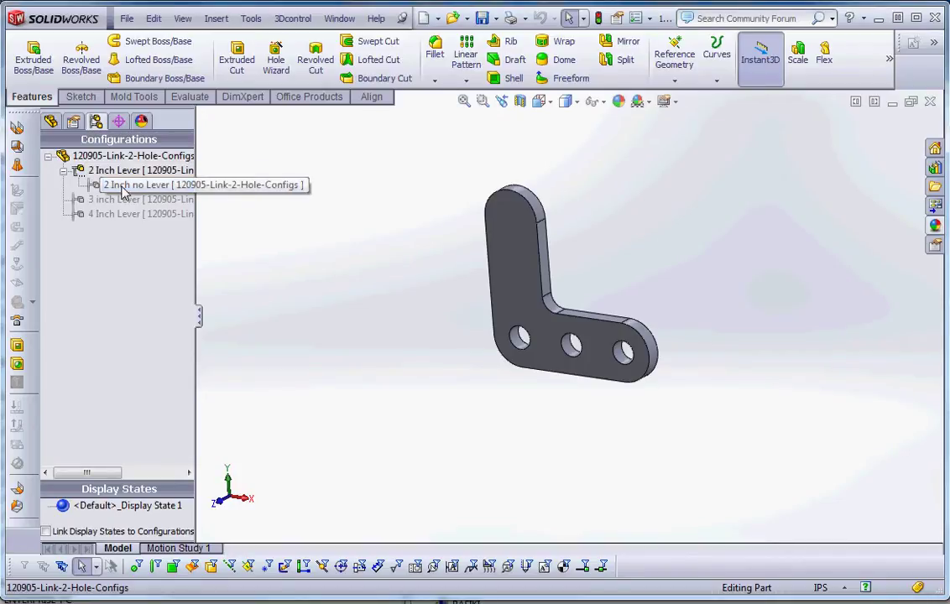
double_click(105, 201)
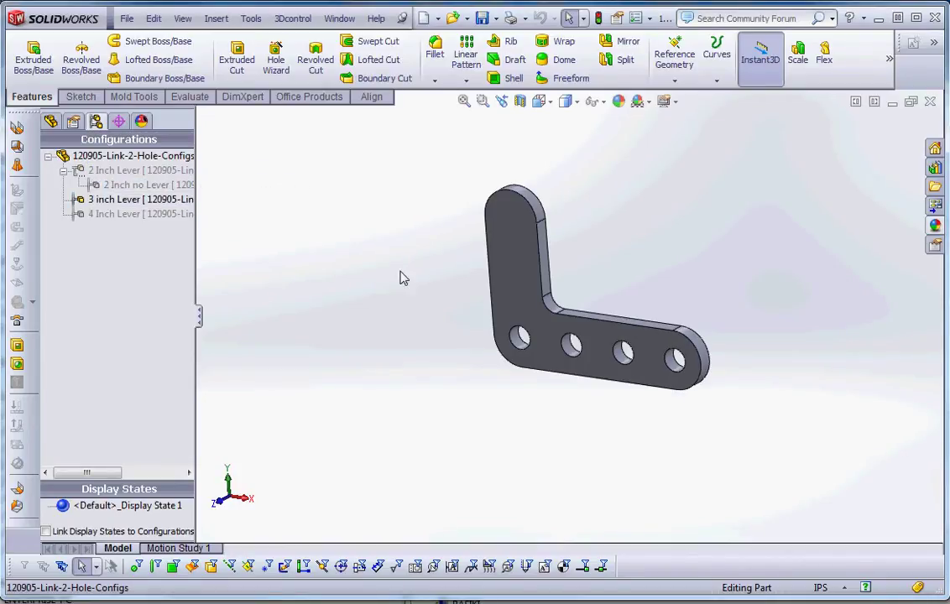
Activate the 2 Inch no Lever configuration and add a derived configuration under it named "2 Inch No Lever No Hole".
click(122, 185)
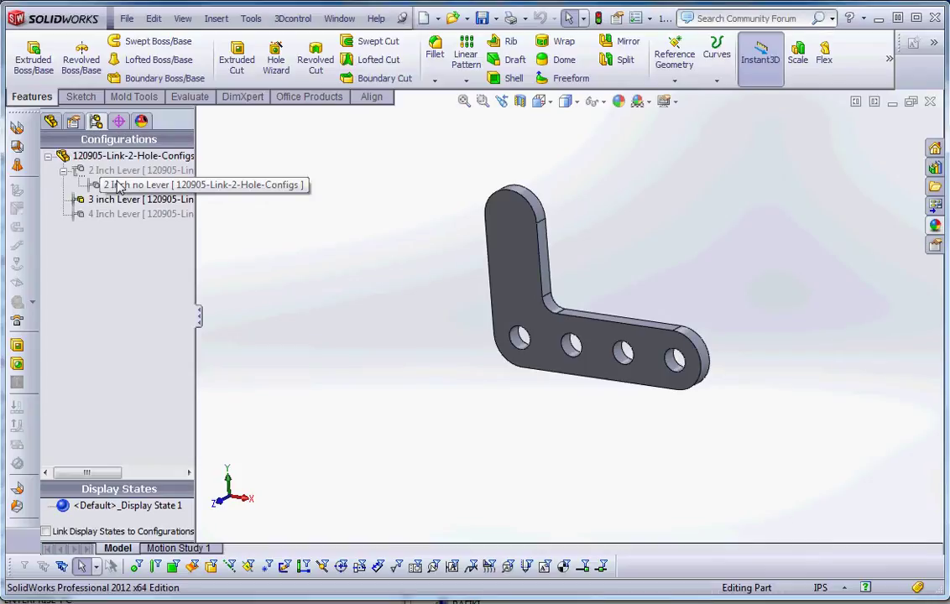
right_click(117, 186)
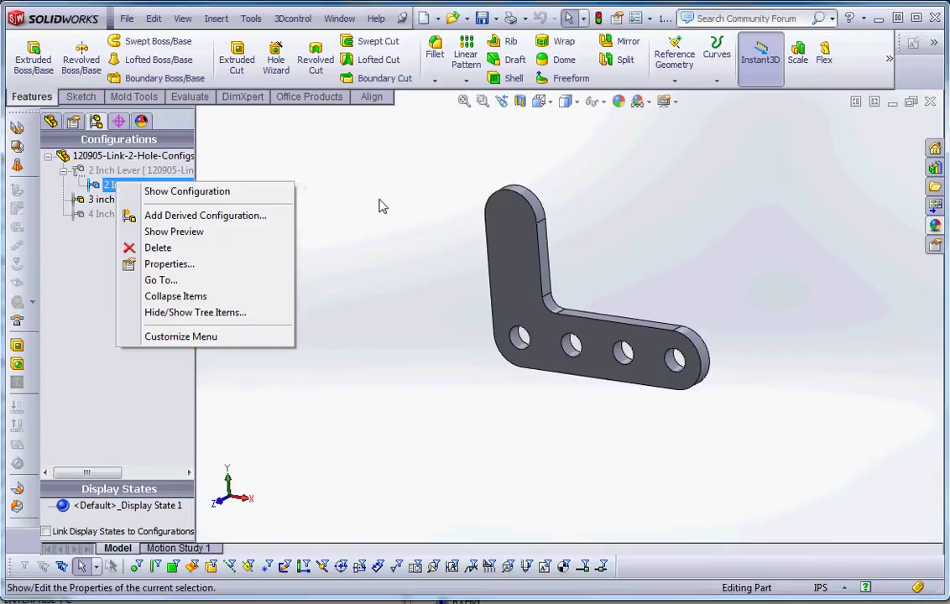
click(139, 187)
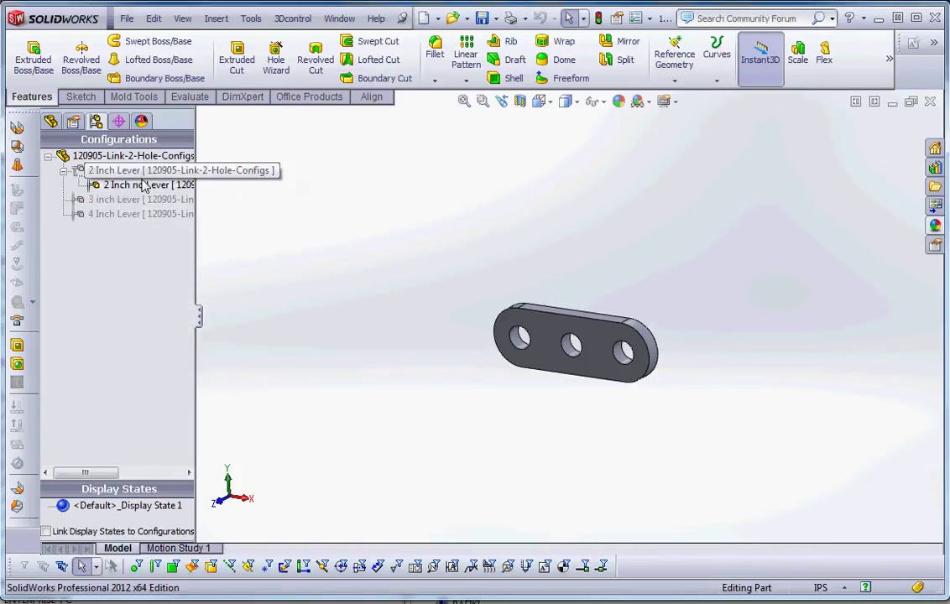
right_click(120, 187)
click(198, 217)
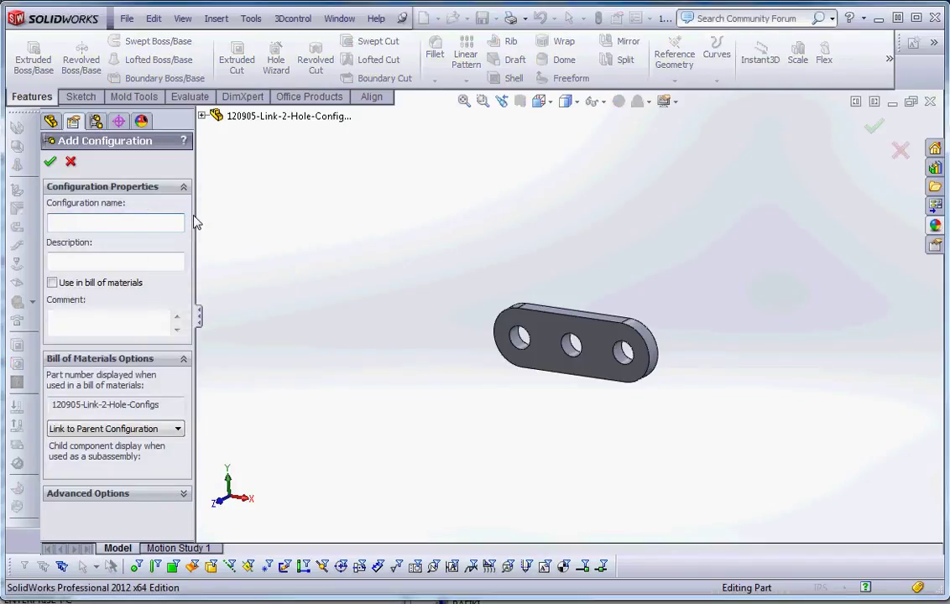
text(2 Inch )
text(No Hole)
key(BackSpace)
key(BackSpace)
key(BackSpace)
key(BackSpace)
key(BackSpace)
text(LEVEL)
key(BackSpace)
key(BackSpace)
key(BackSpace)
key(BackSpace)
text(ever Hole)
key(Left)
key(Left)
key(Left)
key(Left)
text(NO)
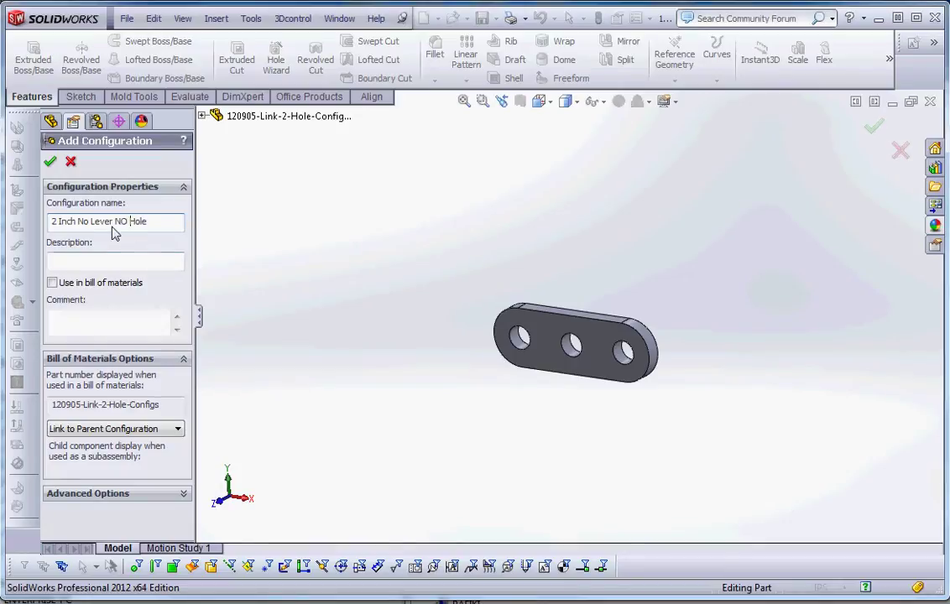
key(BackSpace)
key(BackSpace)
text(o)
key(BackSpace)
key(BackSpace)
text(o)
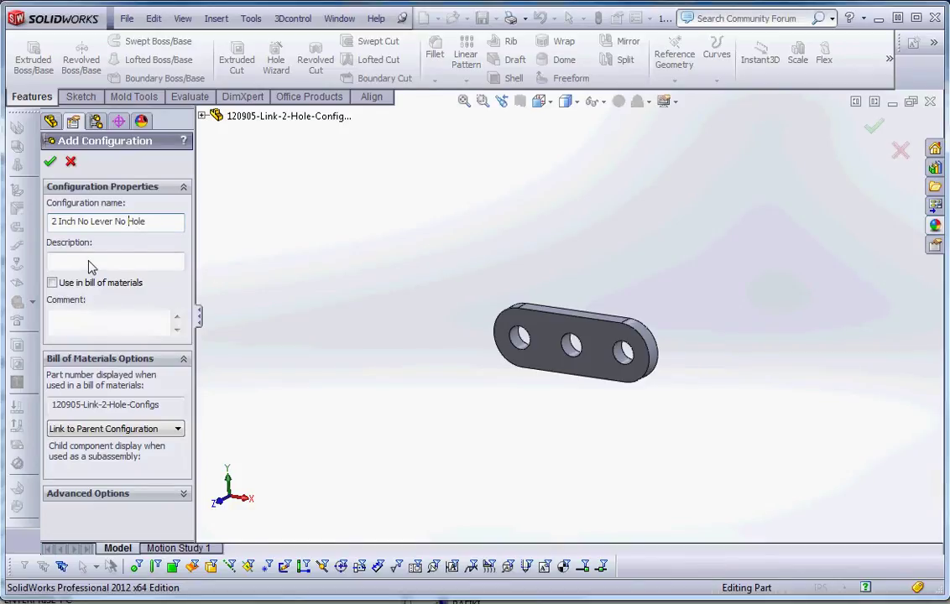
click(51, 164)
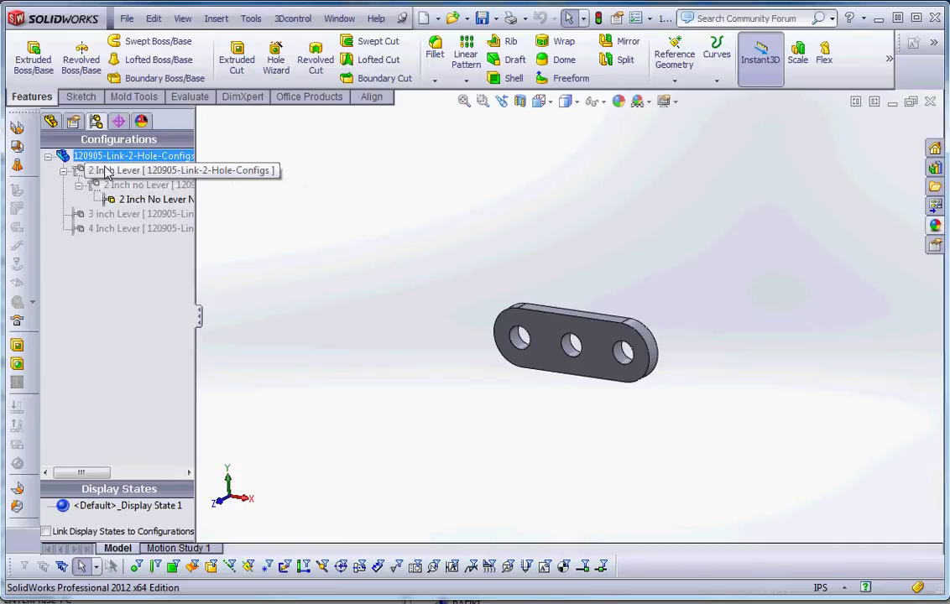
Activate the 2 Inch No Lever No Hole configuration and suppress its Hole feature.
click(139, 200)
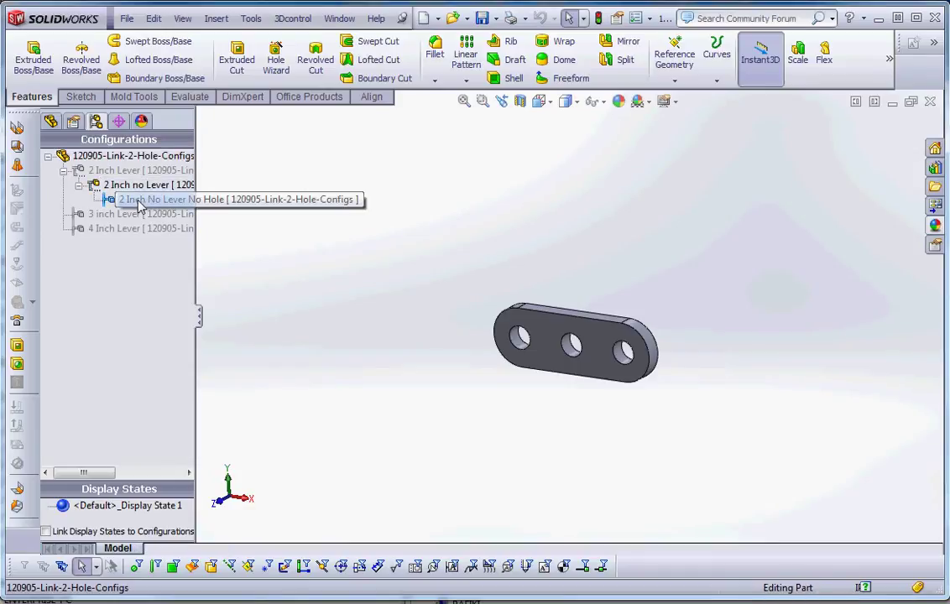
click(51, 121)
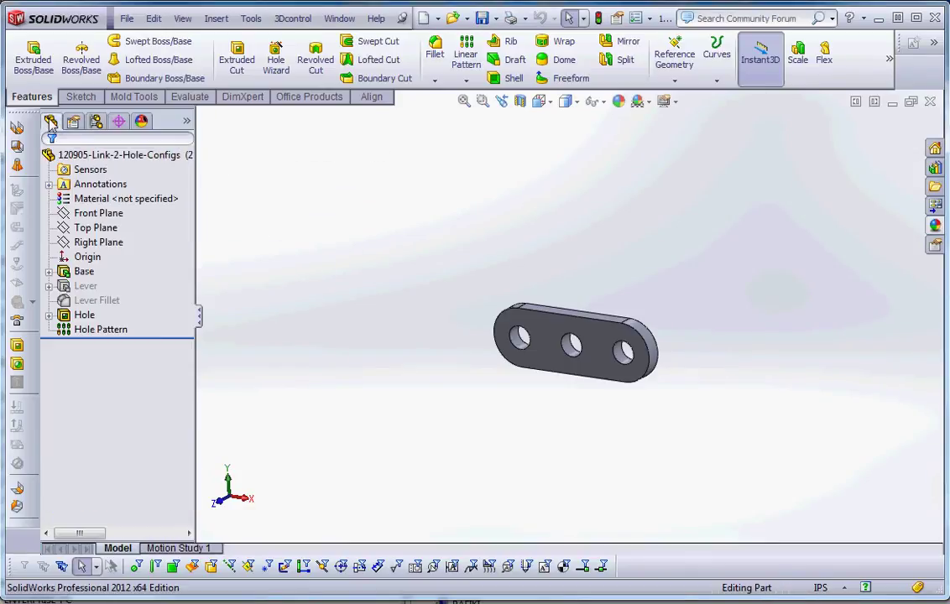
click(62, 317)
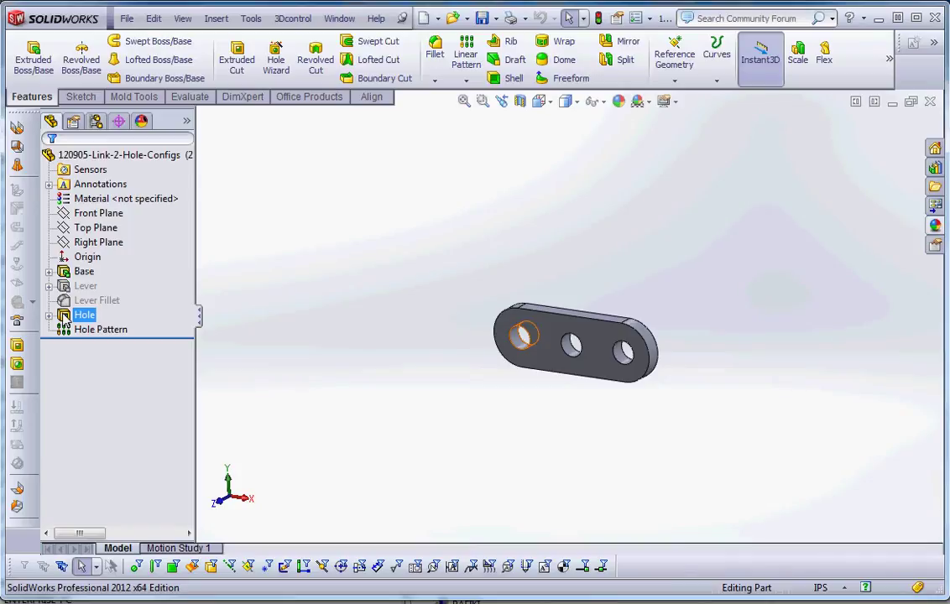
right_click(65, 319)
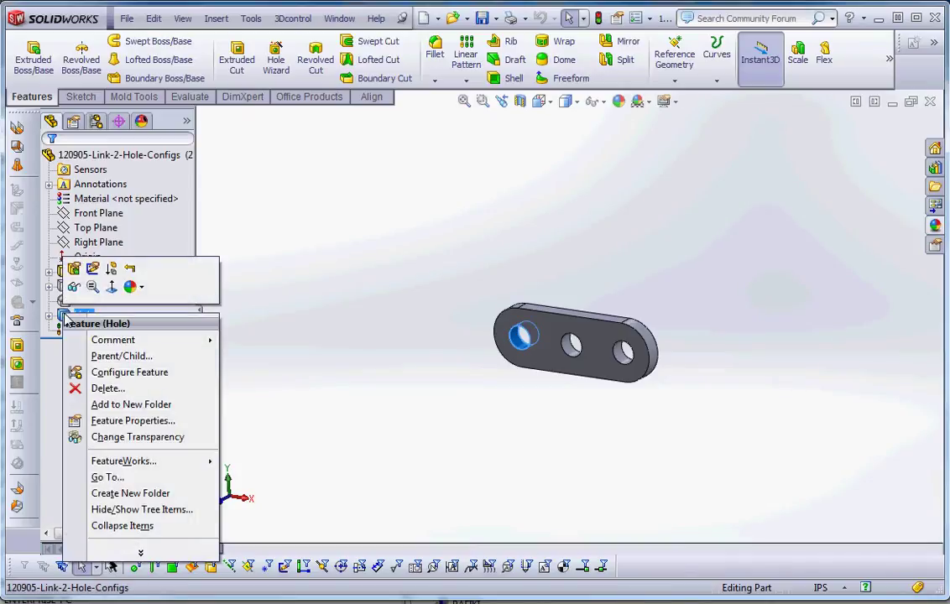
click(118, 268)
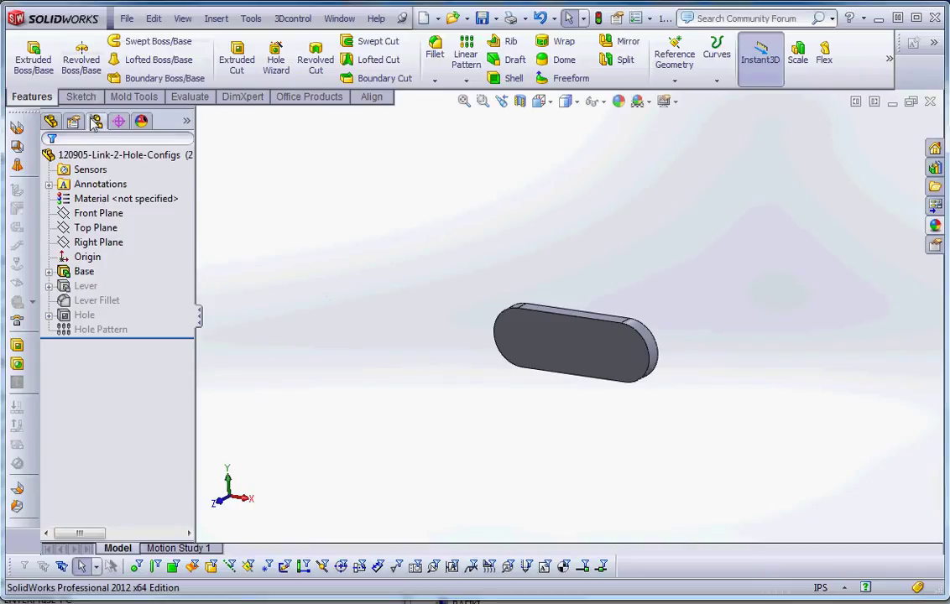
Show the 2 Inch Lever, 2 Inch no Lever and 2 Inch No Lever No Hole configurations in turn to compare their geometry.
click(96, 121)
double_click(122, 172)
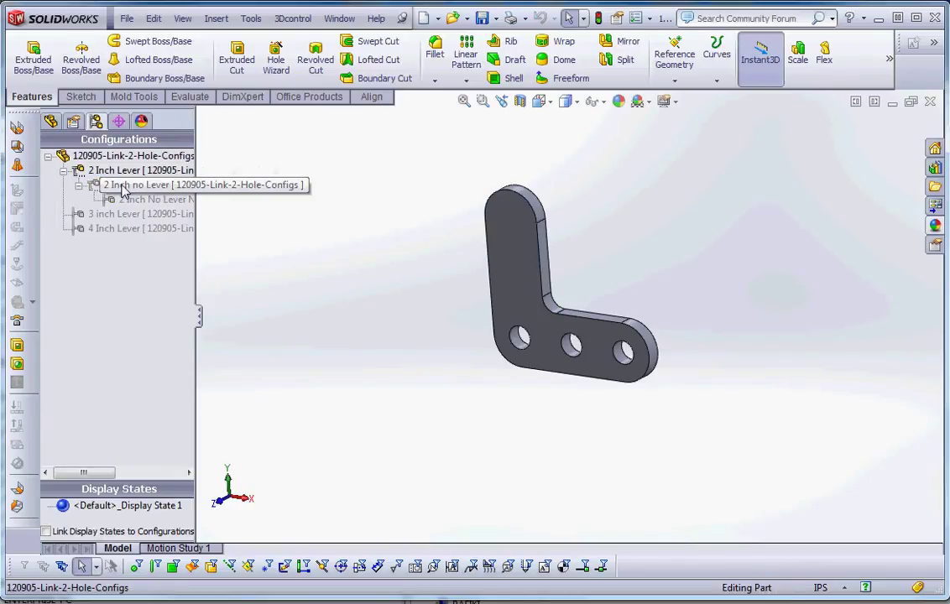
double_click(122, 185)
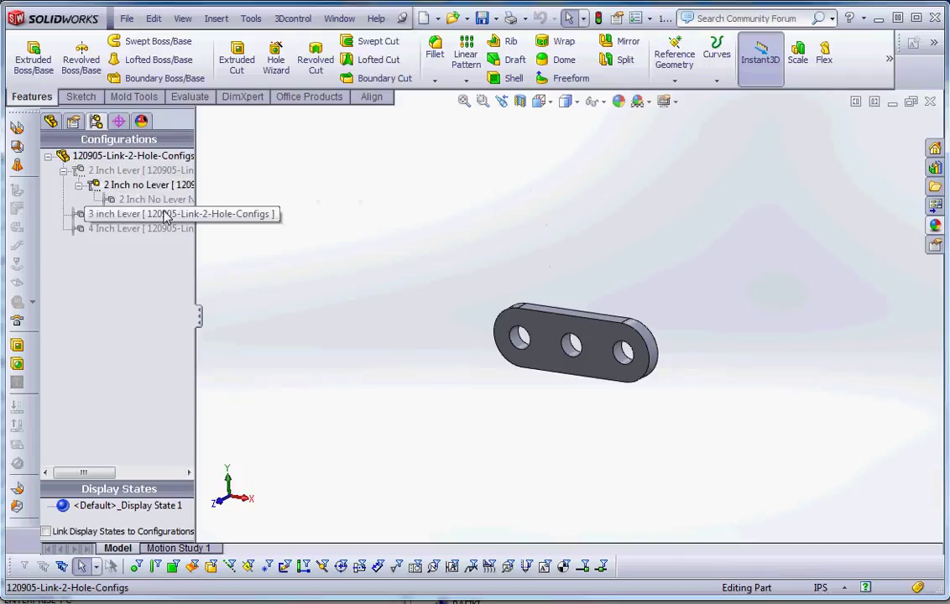
double_click(146, 201)
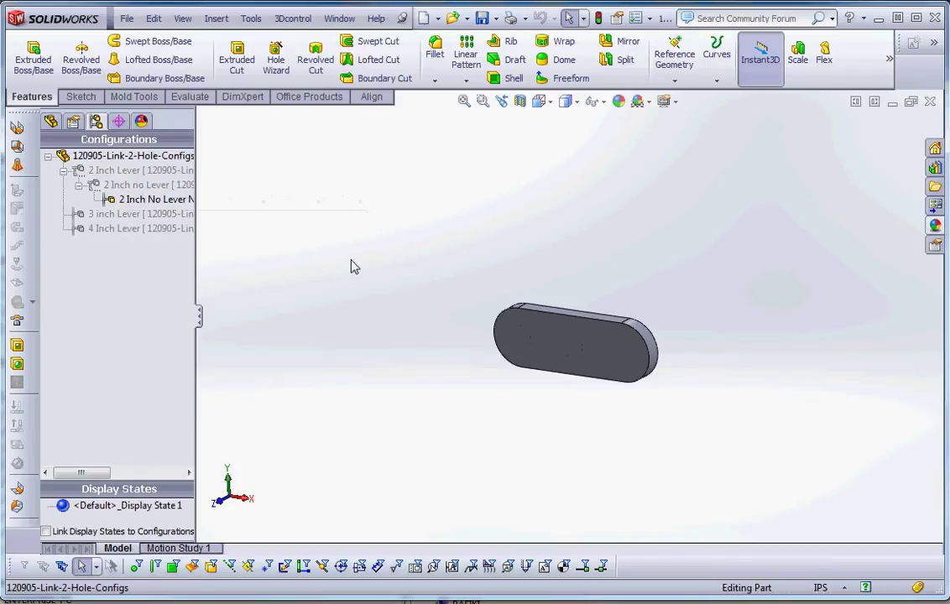
Activate the 3 inch Lever configuration and add a derived configuration under it named "3 Inch No Lever".
double_click(96, 214)
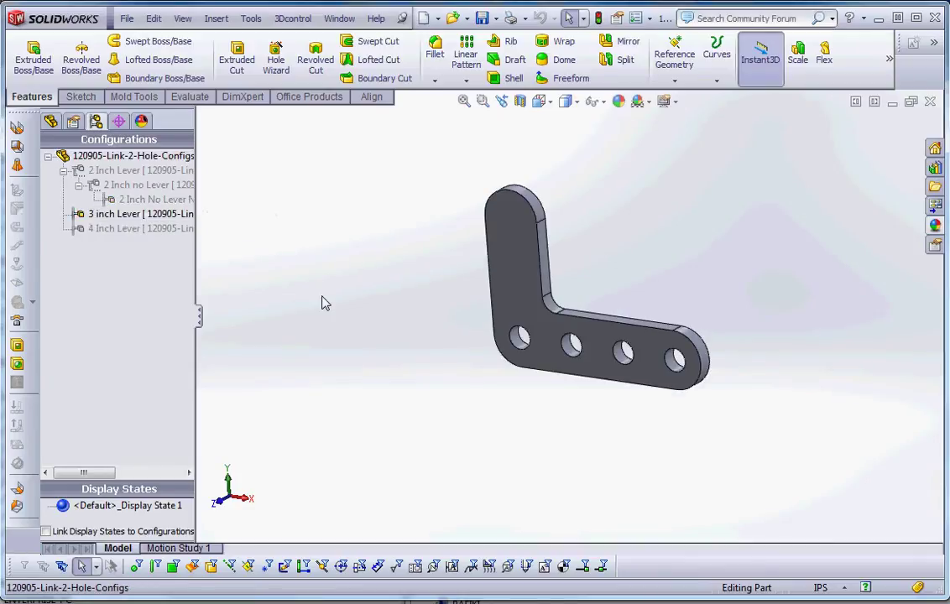
right_click(123, 215)
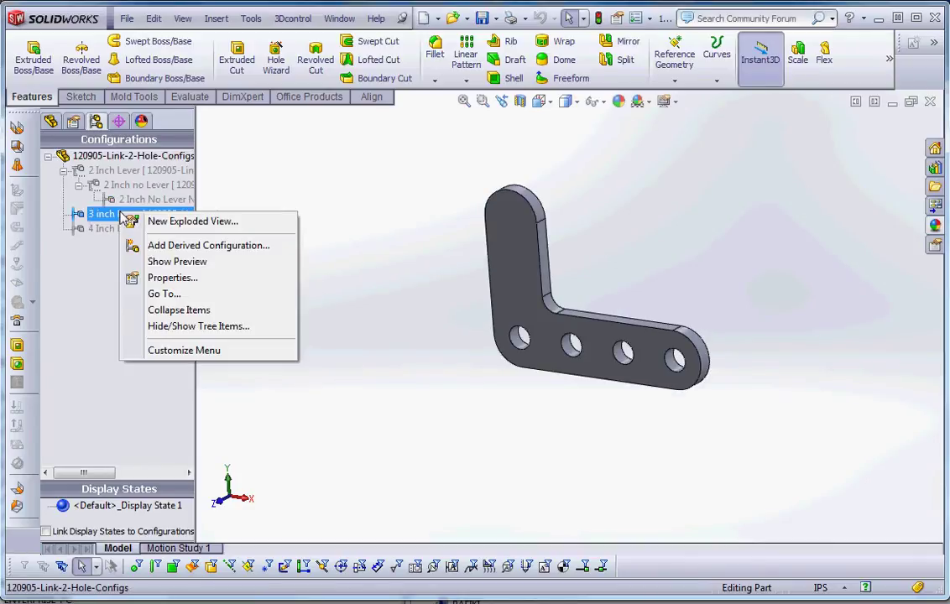
click(252, 246)
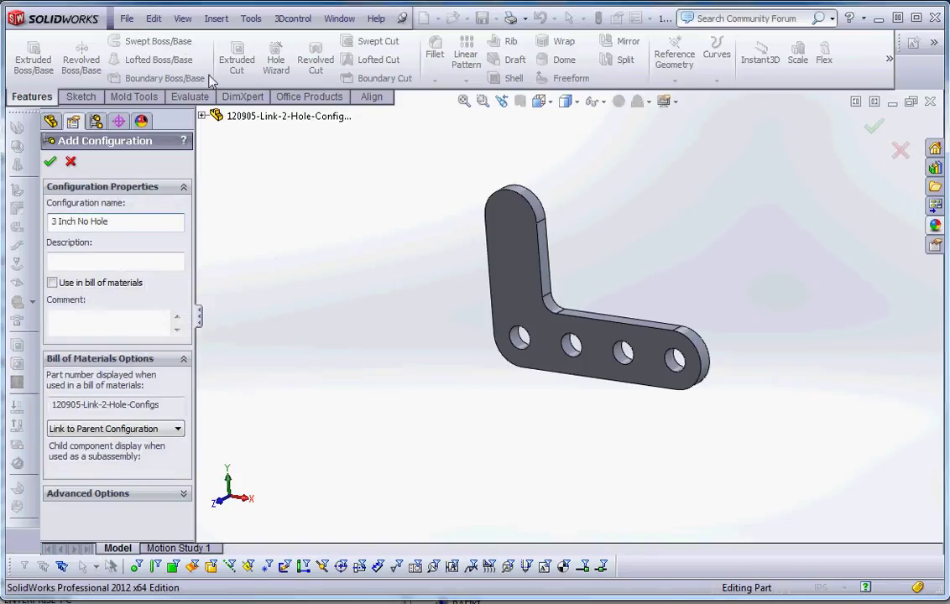
click(123, 267)
text(r)
key(Return)
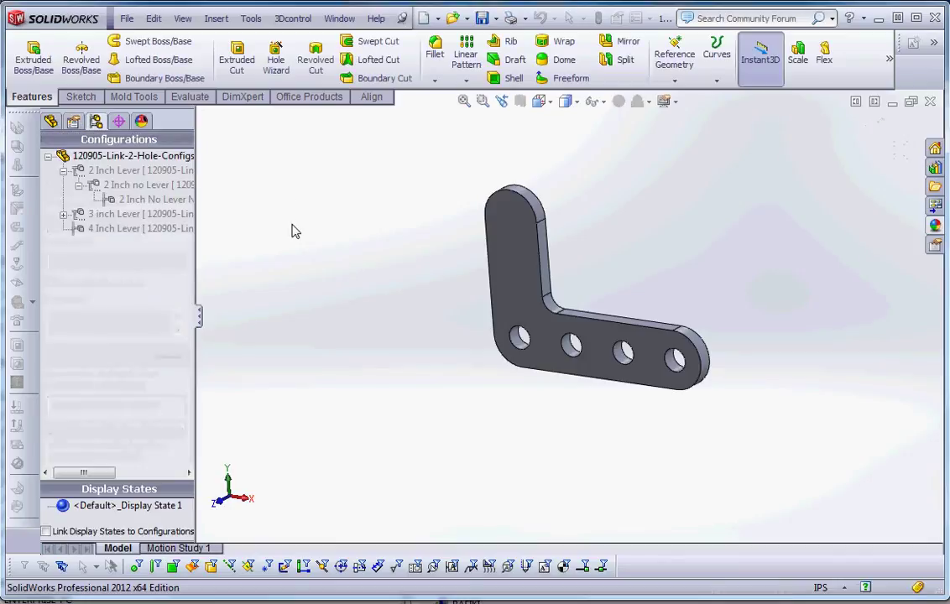
Add a derived configuration under 4 Inch Lever named "4 Inch No Lever".
right_click(82, 231)
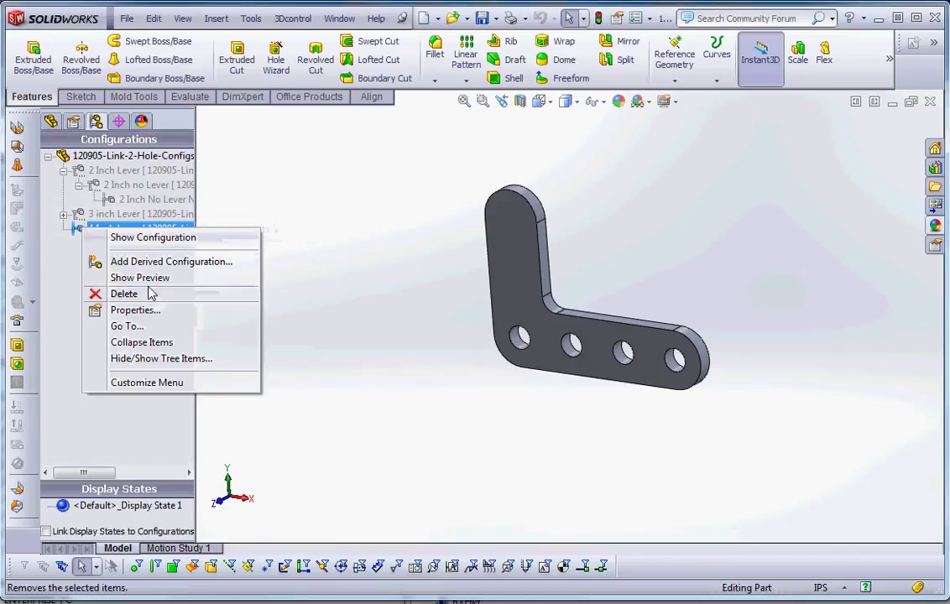
click(143, 262)
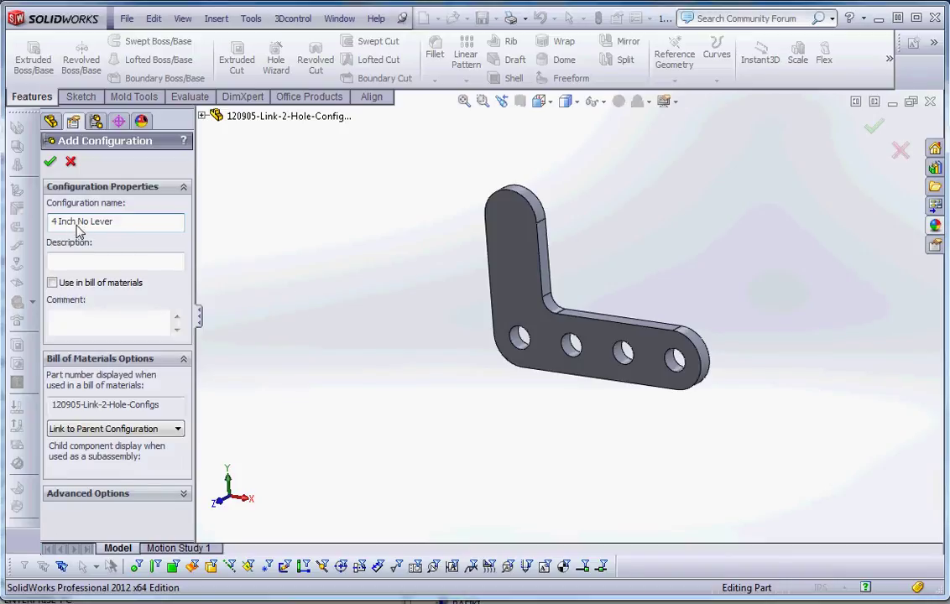
click(51, 163)
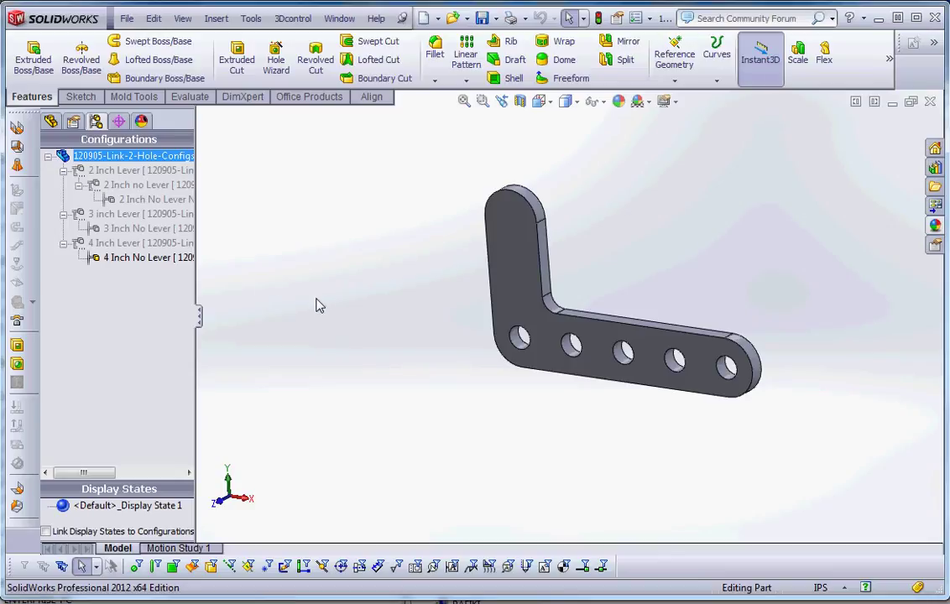
Open the configuration table for the Lever and Hole features together with Configure Feature.
click(50, 121)
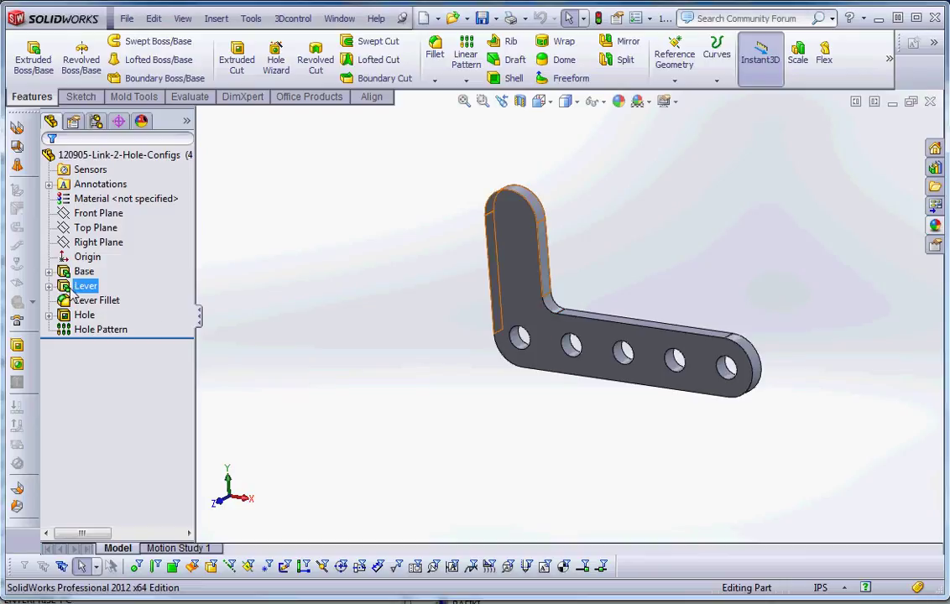
right_click(83, 290)
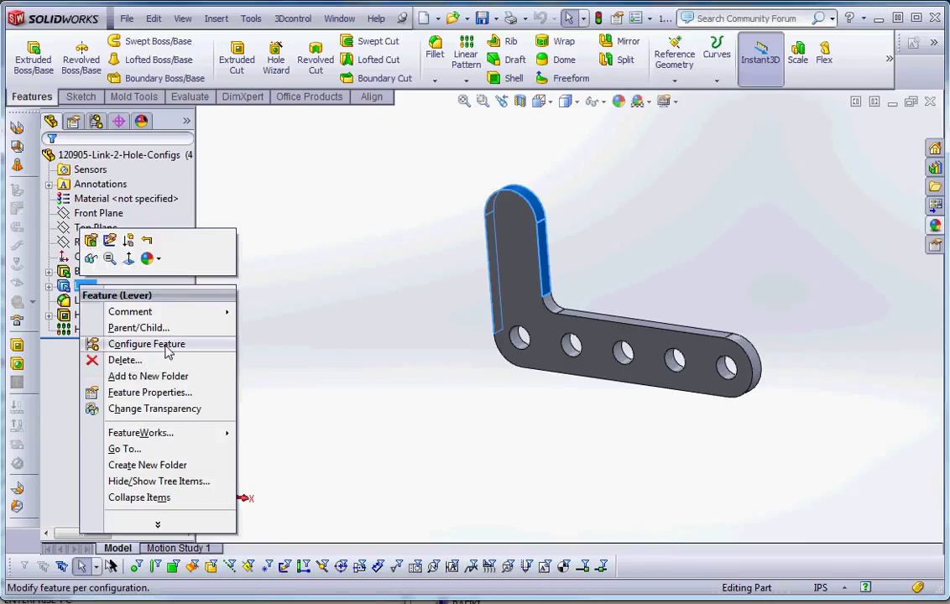
click(333, 340)
click(85, 286)
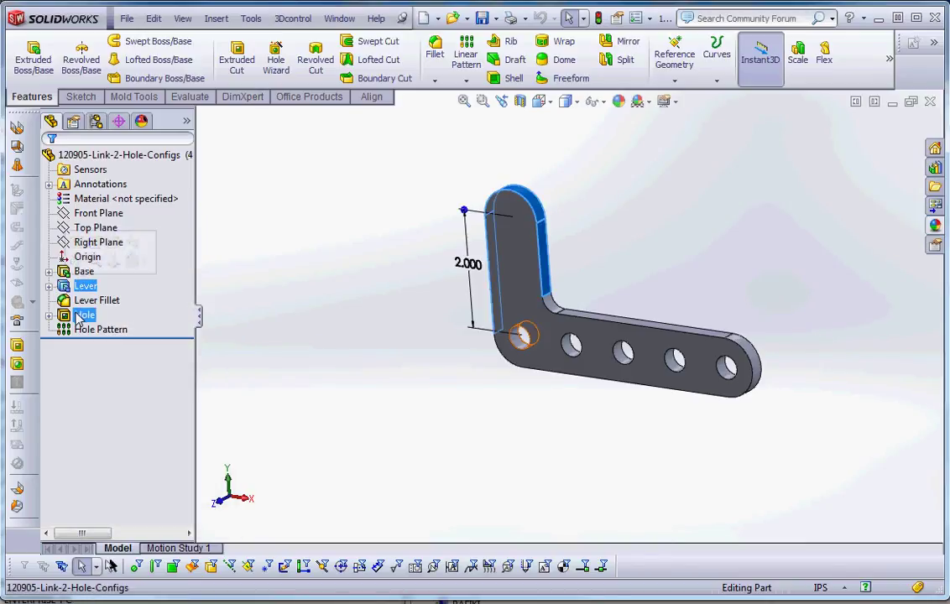
ctrl+click(84, 316)
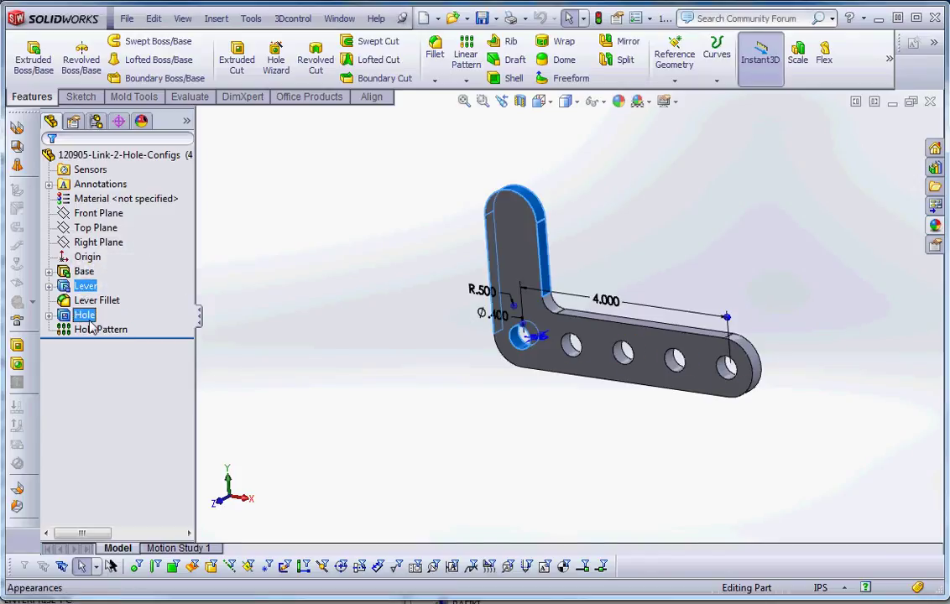
right_click(87, 320)
click(159, 346)
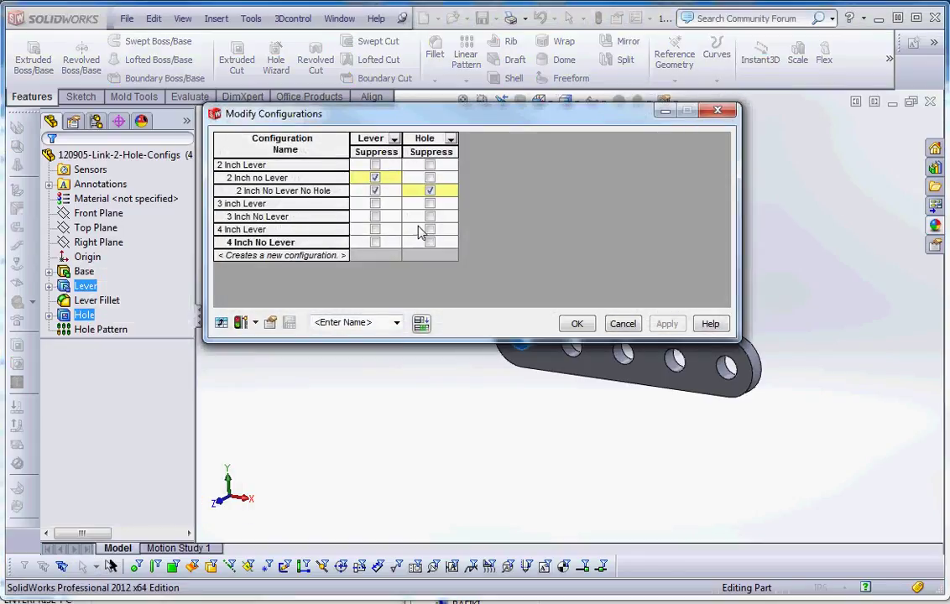
Rename the 3 Inch No Lever configuration in the table as "3 Inch No Lever No Hole".
click(298, 218)
double_click(300, 223)
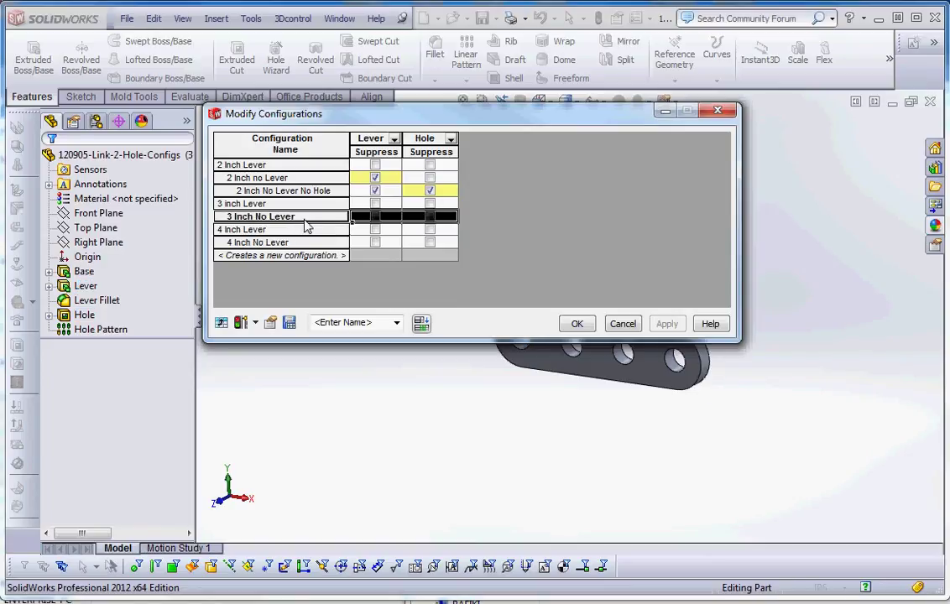
right_click(306, 225)
click(319, 225)
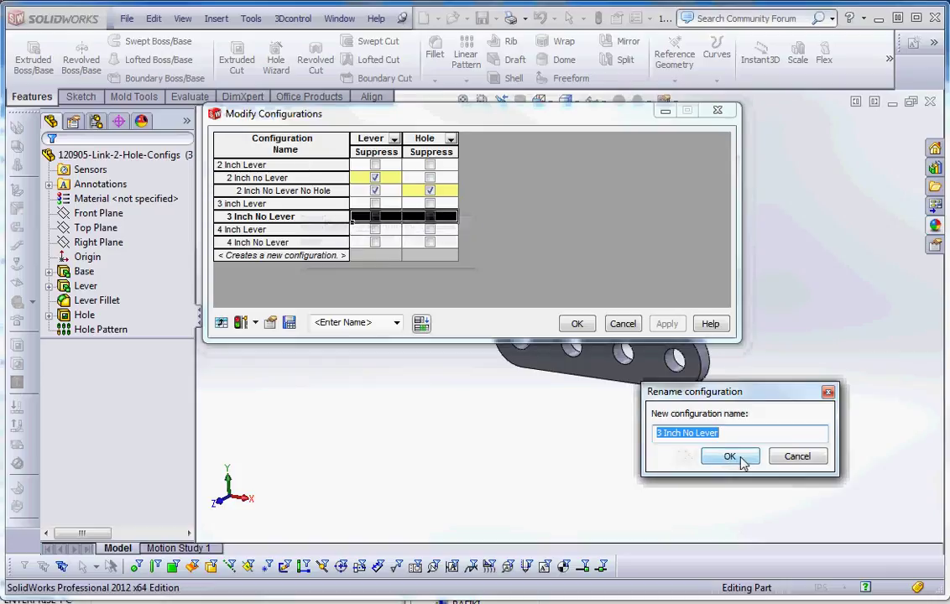
click(722, 434)
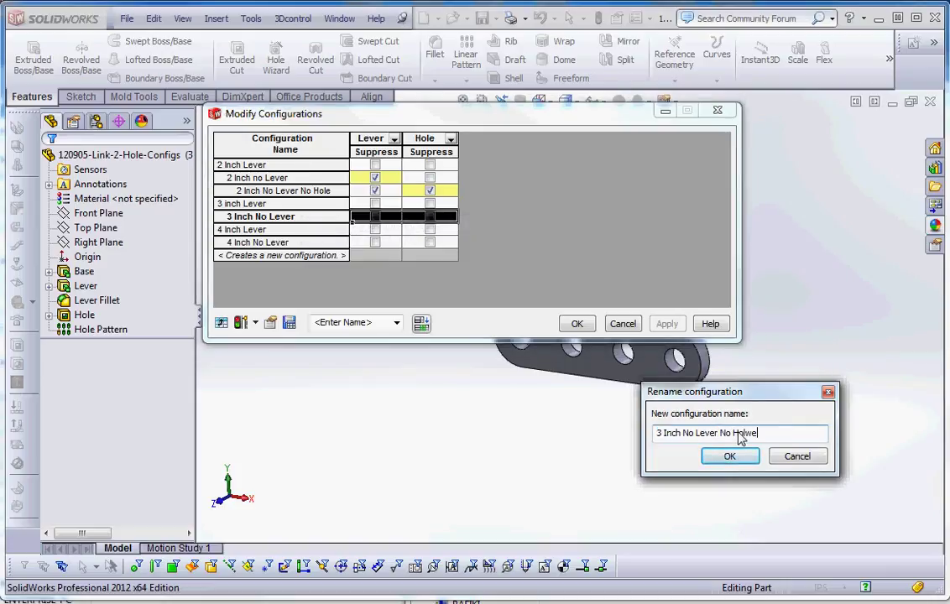
text(No Holwe)
key(BackSpace)
key(BackSpace)
click(727, 456)
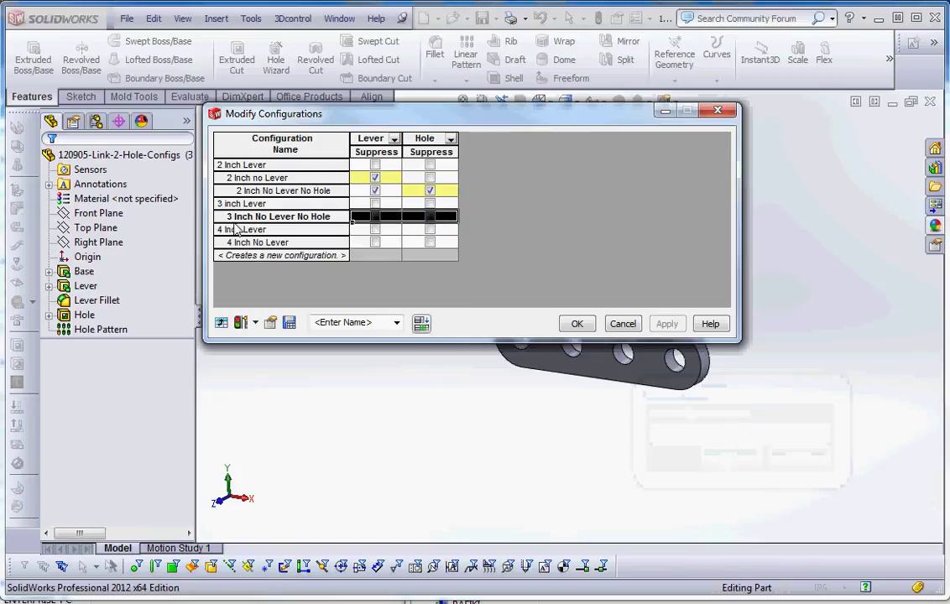
Rename the 4 Inch No Lever configuration in the table as "4 Inch No Lever No Hole".
right_click(294, 244)
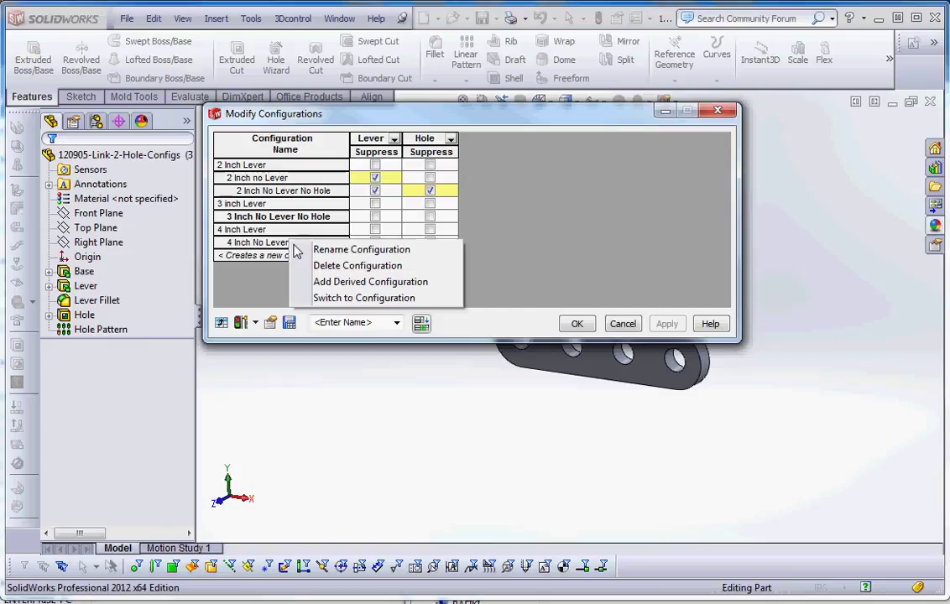
click(362, 250)
click(743, 439)
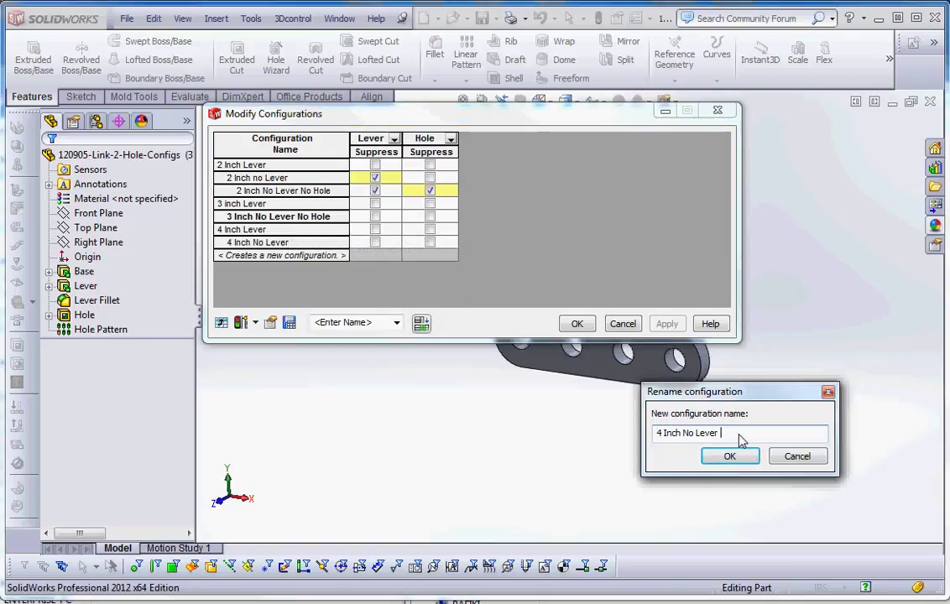
text(No Hole)
click(742, 455)
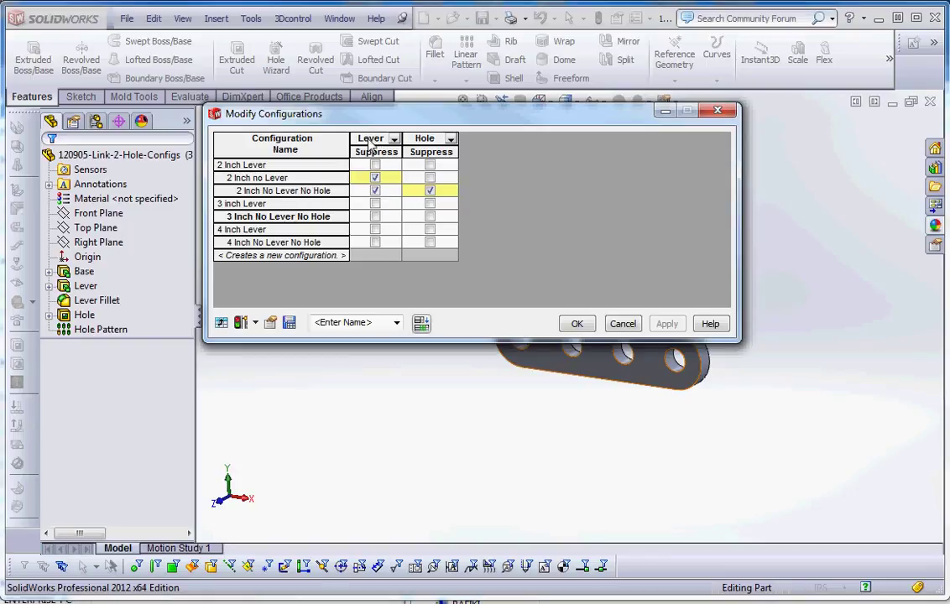
Suppress the Lever and Hole features in both the 3 Inch and 4 Inch No Lever No Hole configurations and apply the table.
click(375, 217)
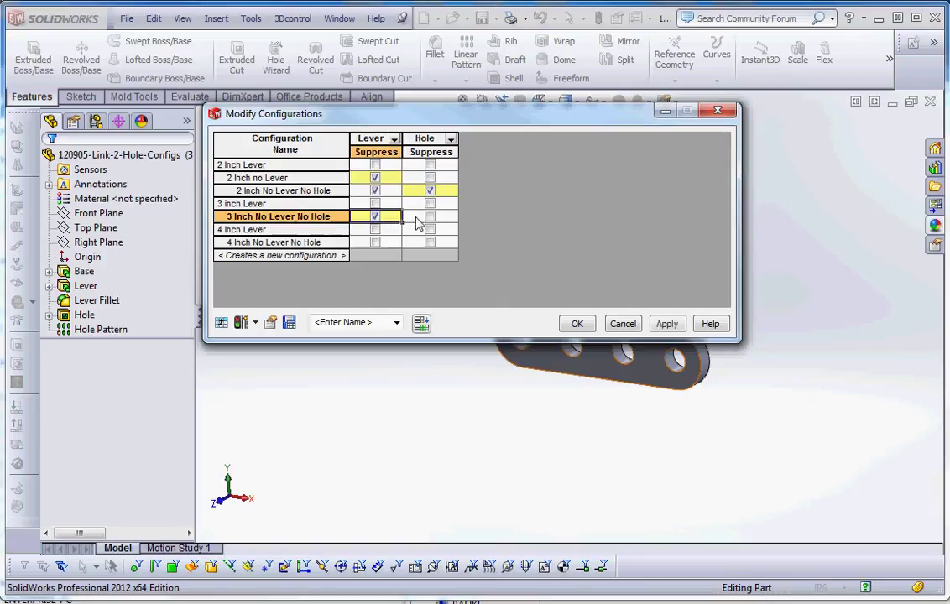
click(429, 216)
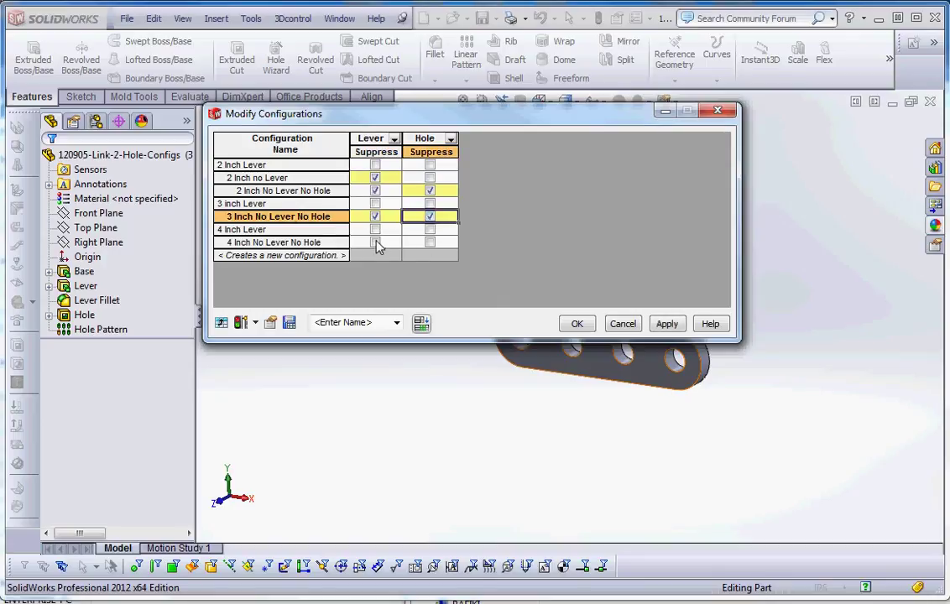
click(375, 242)
click(430, 242)
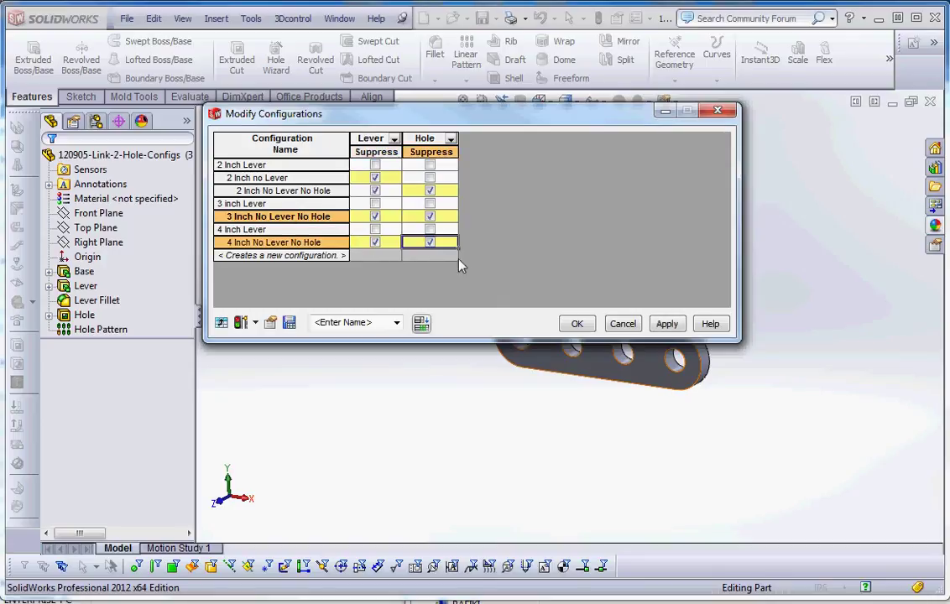
click(585, 326)
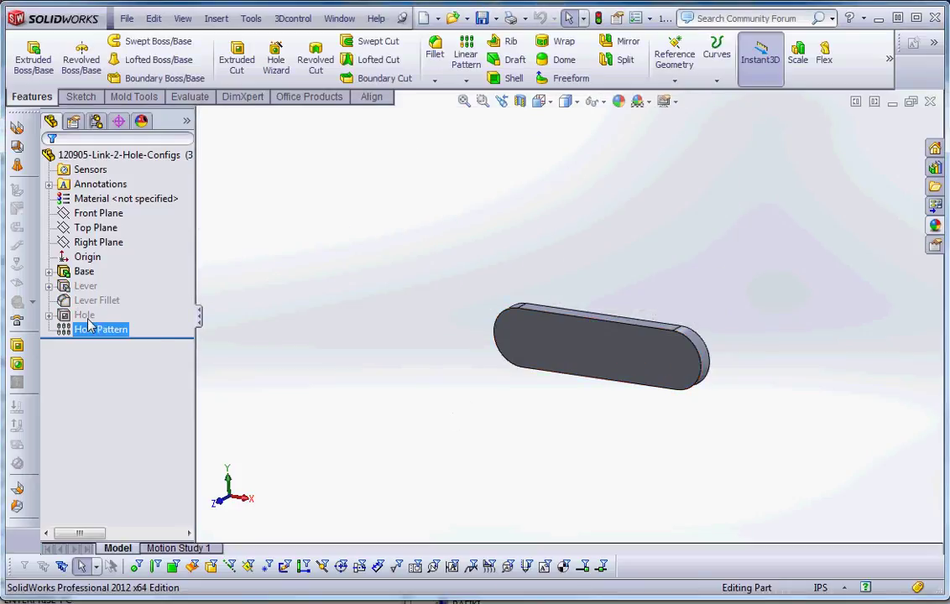
Show the 3 inch Lever, 4 Inch Lever and their derived No Lever No Hole configurations in turn to check their geometry.
click(96, 120)
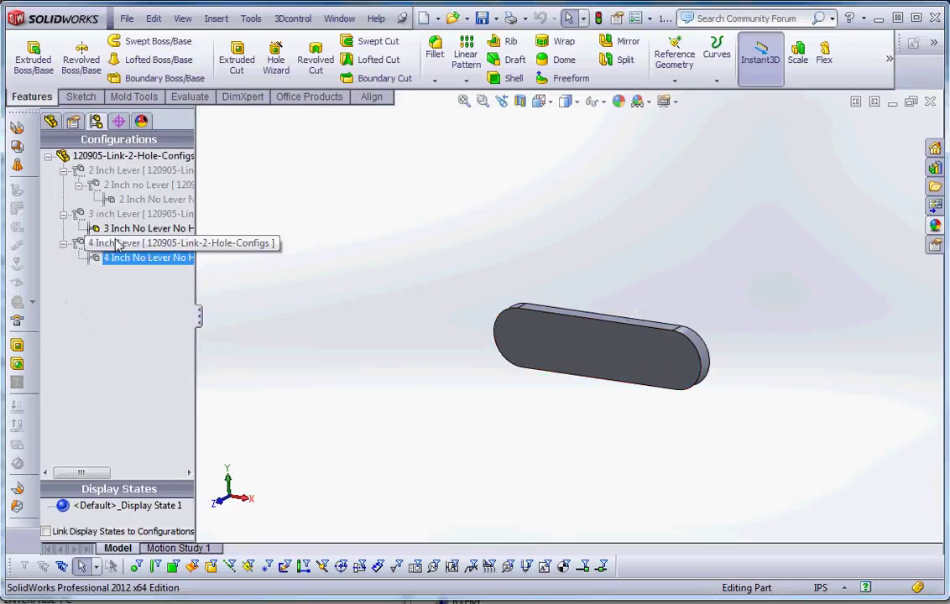
double_click(119, 216)
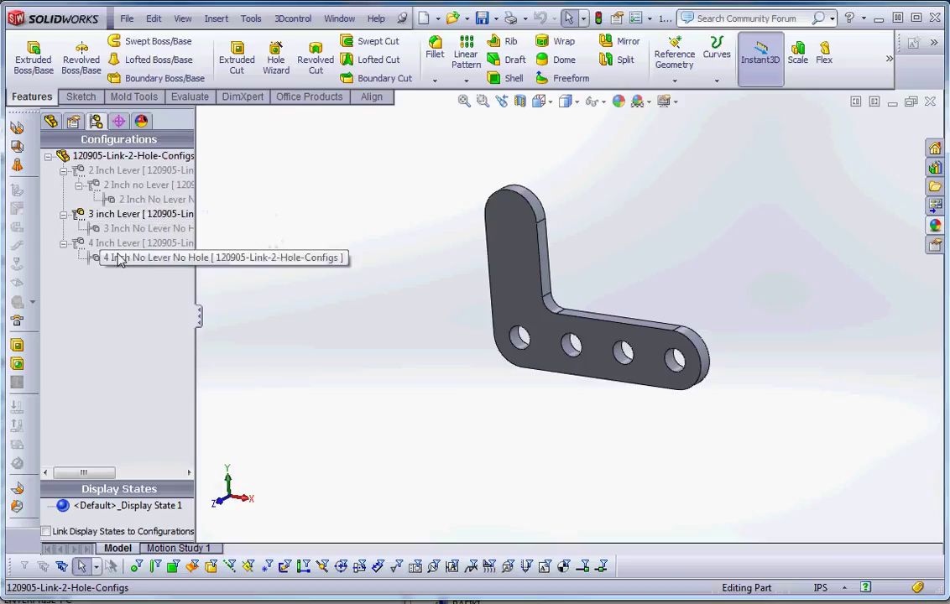
double_click(120, 244)
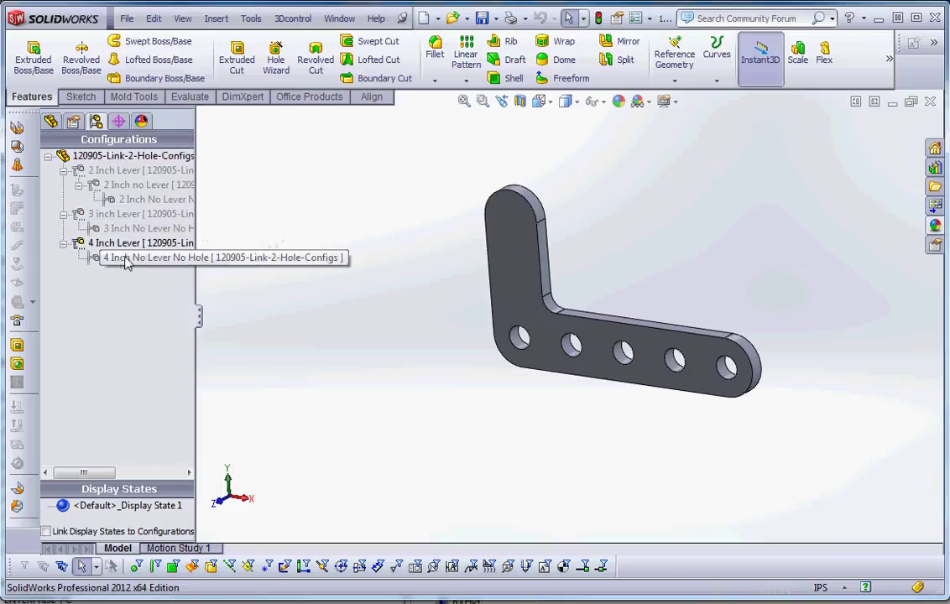
double_click(128, 259)
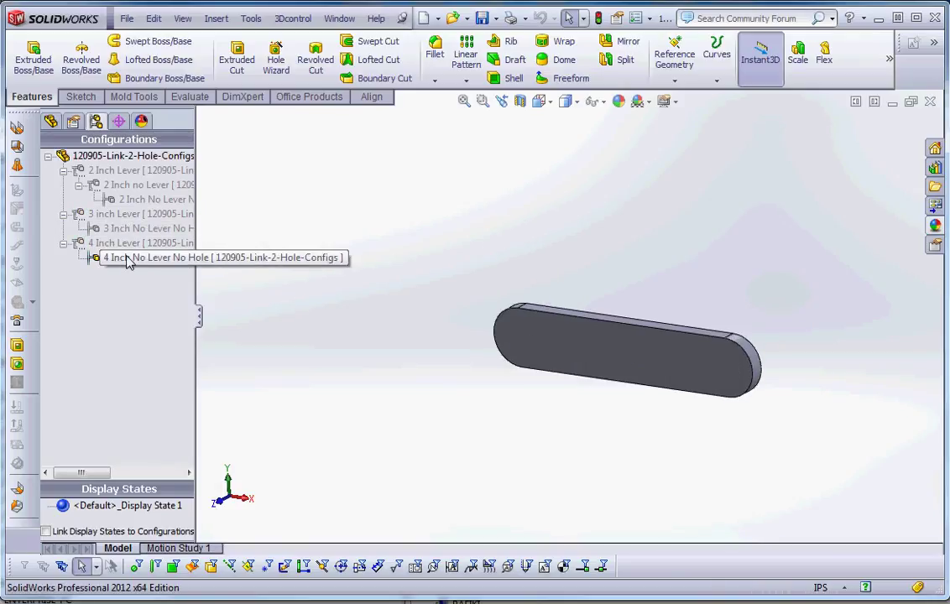
double_click(122, 229)
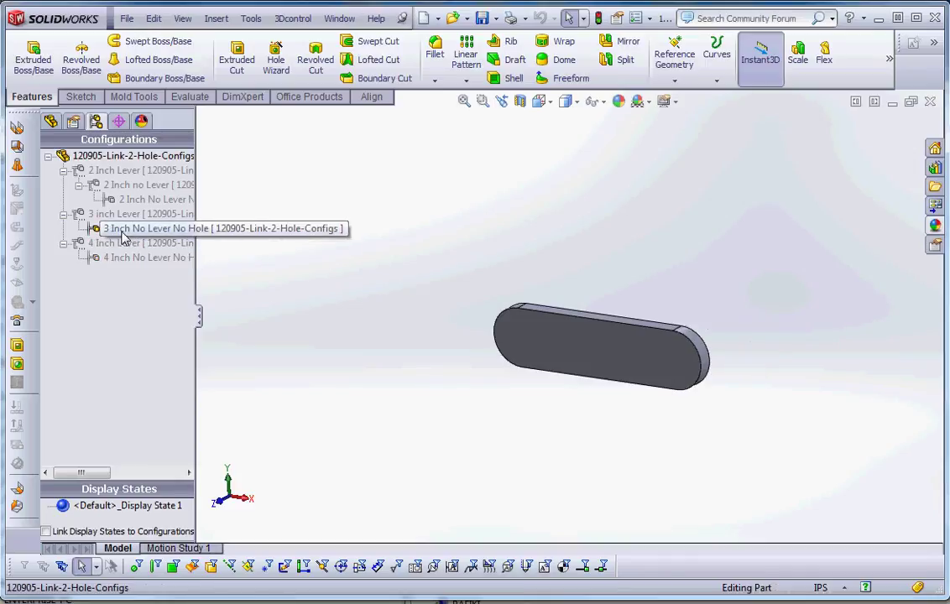